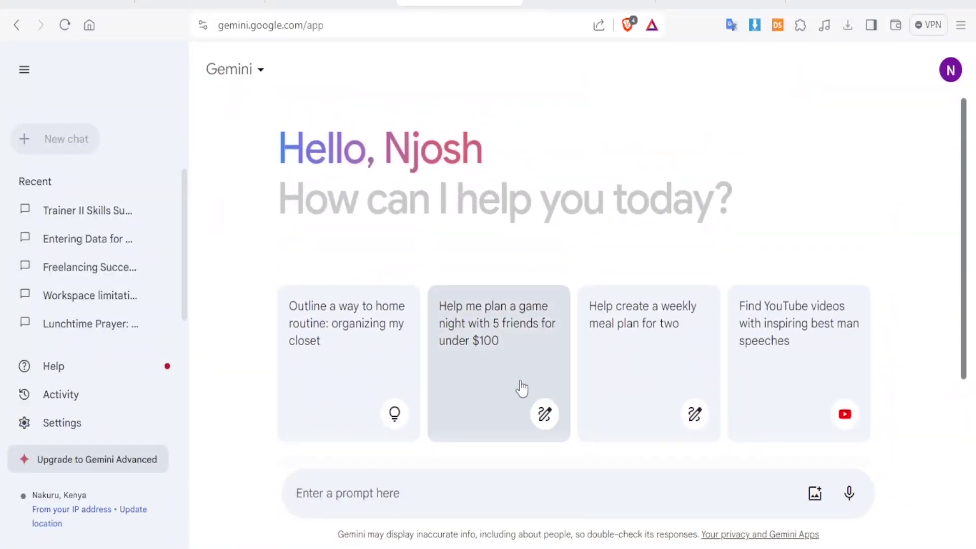
Check which Gemini models are available, then switch over to the Obsidian vault.
{"action": "left_click", "coordinate": [259, 72]}
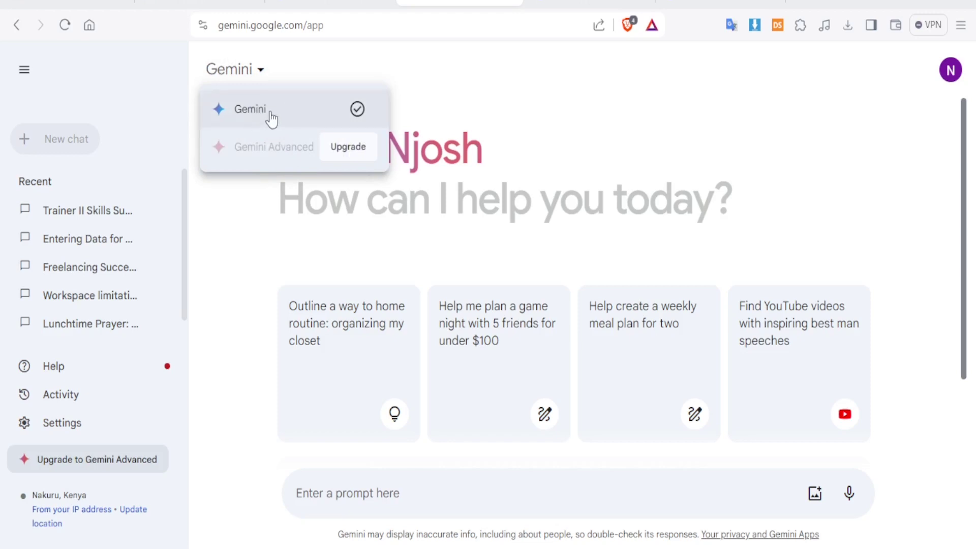
{"action": "left_click", "coordinate": [589, 3]}
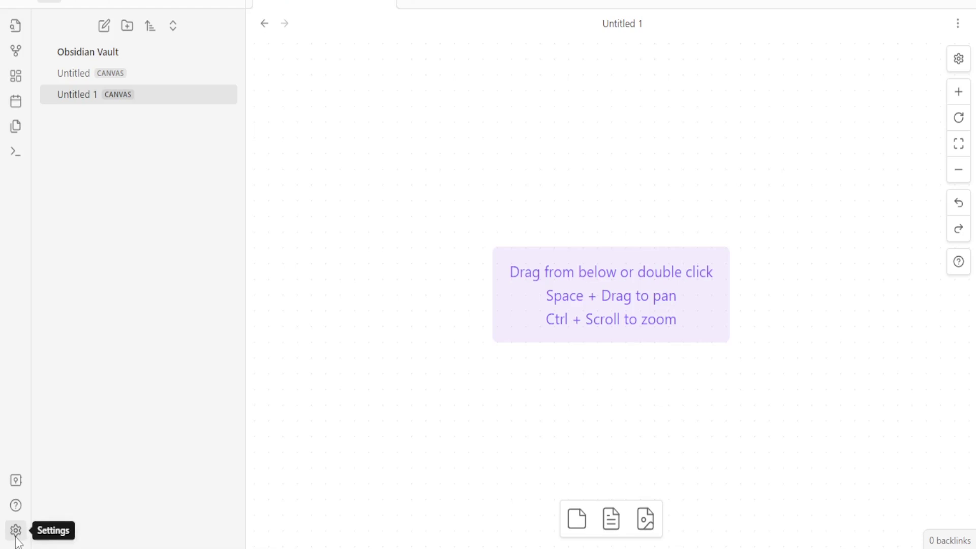
Search Obsidian's core plugins for 'gemini', then go to the Community plugins settings page.
{"action": "left_click", "coordinate": [17, 536]}
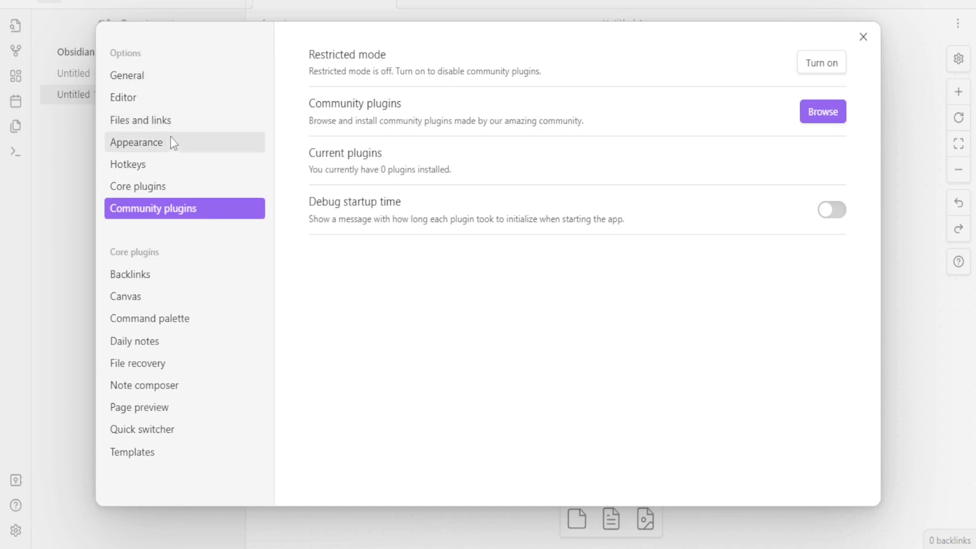
{"action": "left_click", "coordinate": [144, 191]}
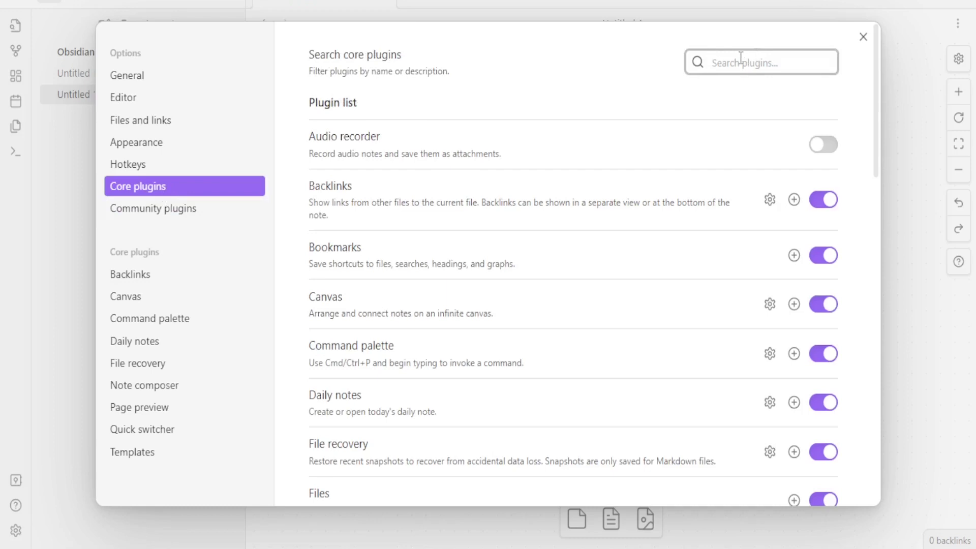
{"action": "type", "text": "gemini"}
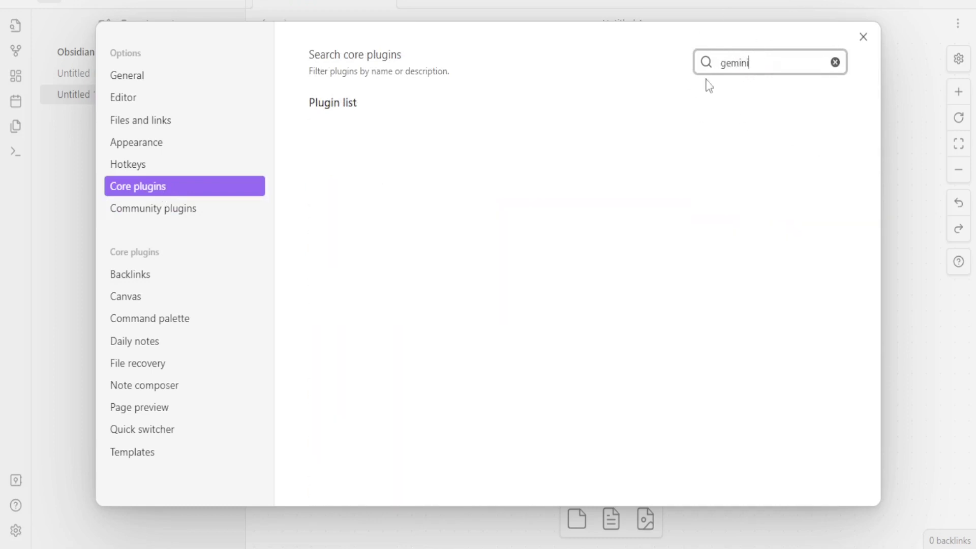
{"action": "left_click", "coordinate": [157, 217]}
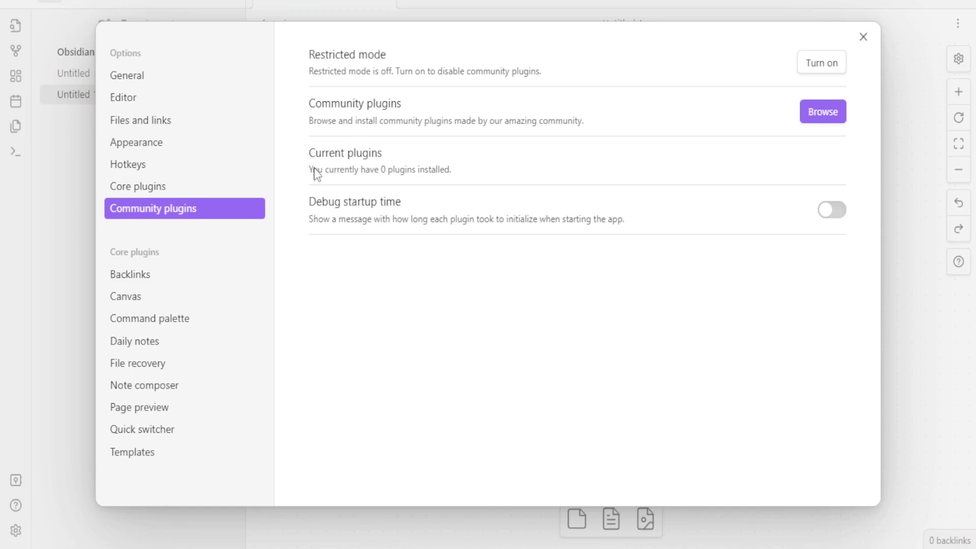
Find the Gemini Assistant plugin by searching 'gemini' in the community plugin browser.
{"action": "left_click", "coordinate": [809, 112]}
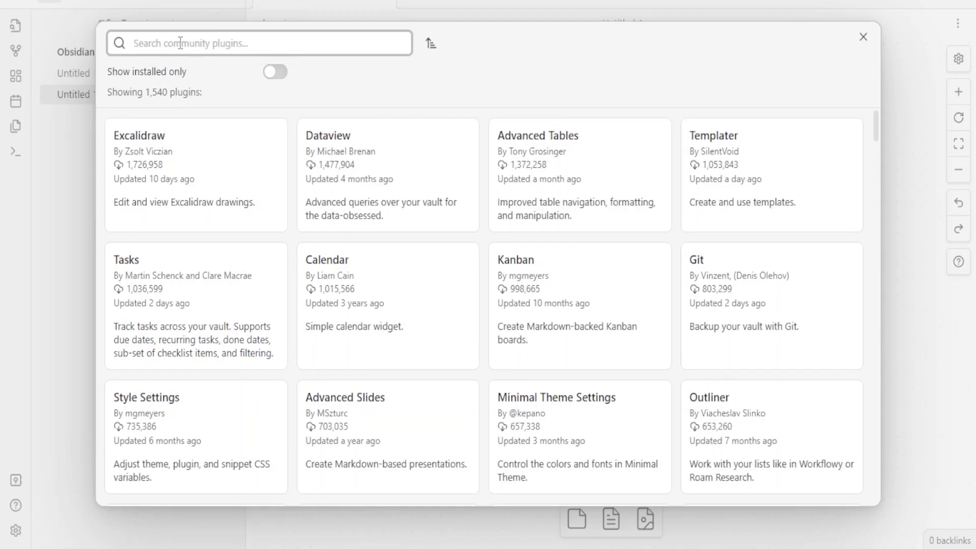
{"action": "type", "text": "gemini"}
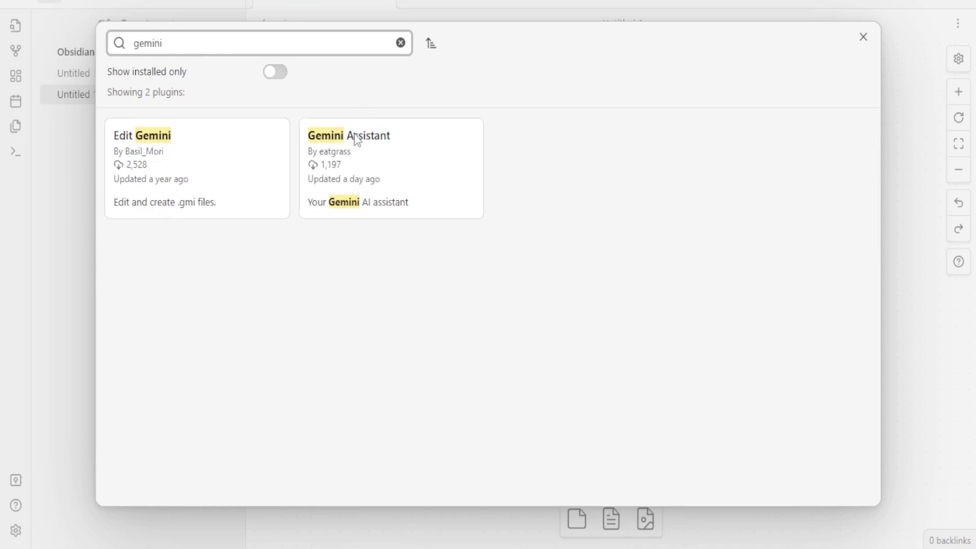
{"action": "left_click", "coordinate": [328, 155]}
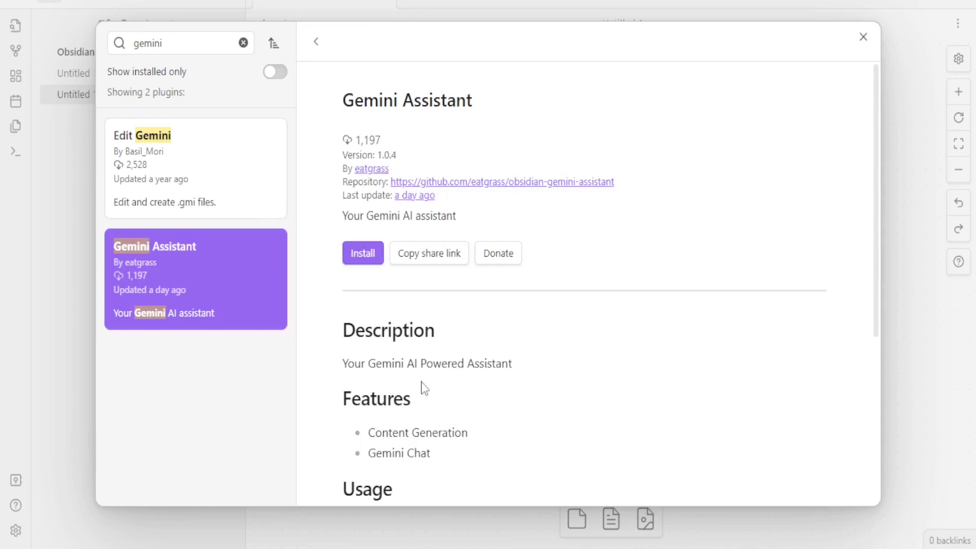
Read through the plugin's description and highlight the ai.google.dev API key link.
{"action": "scroll", "coordinate": [421, 389], "scroll_direction": "down", "scroll_amount": 2}
{"action": "scroll", "coordinate": [422, 388], "scroll_direction": "down", "scroll_amount": 2}
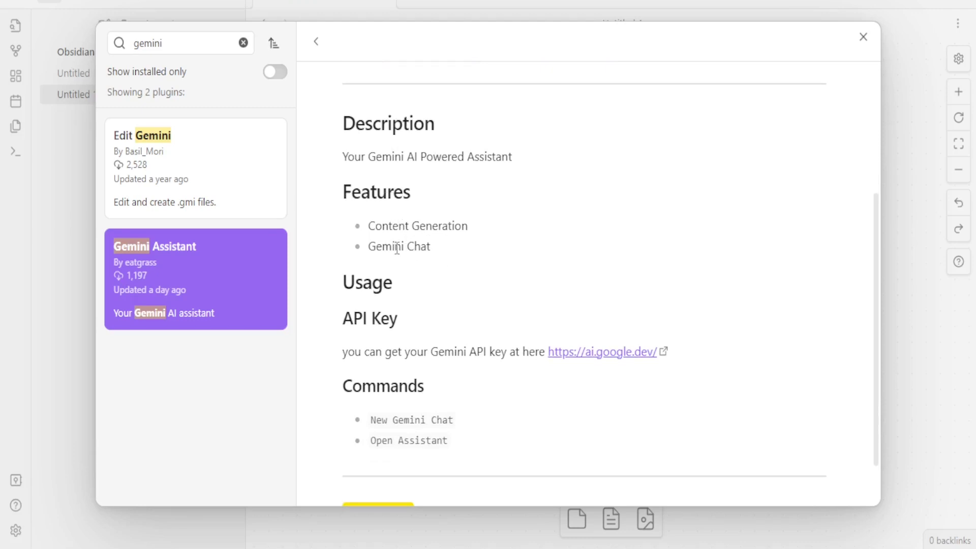
{"action": "scroll", "coordinate": [407, 283], "scroll_direction": "down", "scroll_amount": 2}
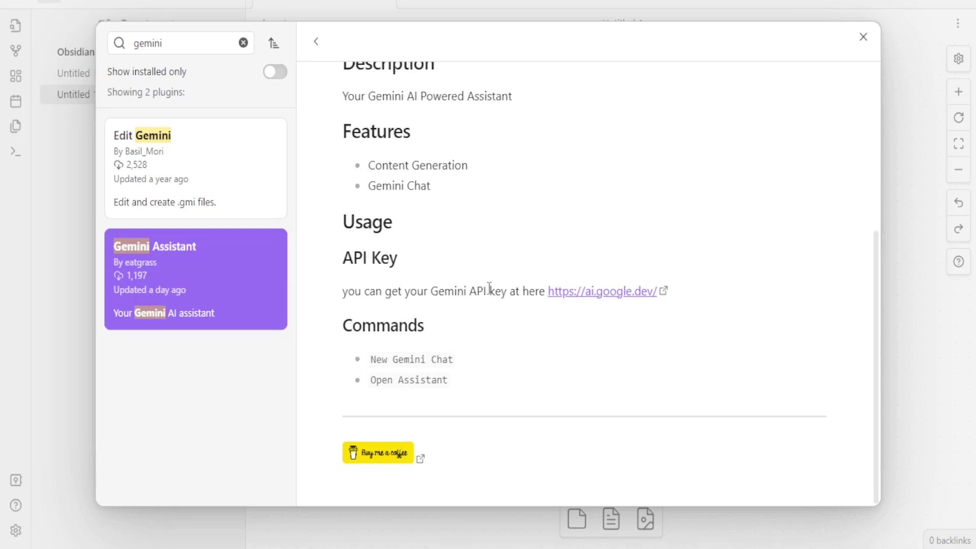
{"action": "left_click_drag", "start_coordinate": [548, 293], "coordinate": [660, 285]}
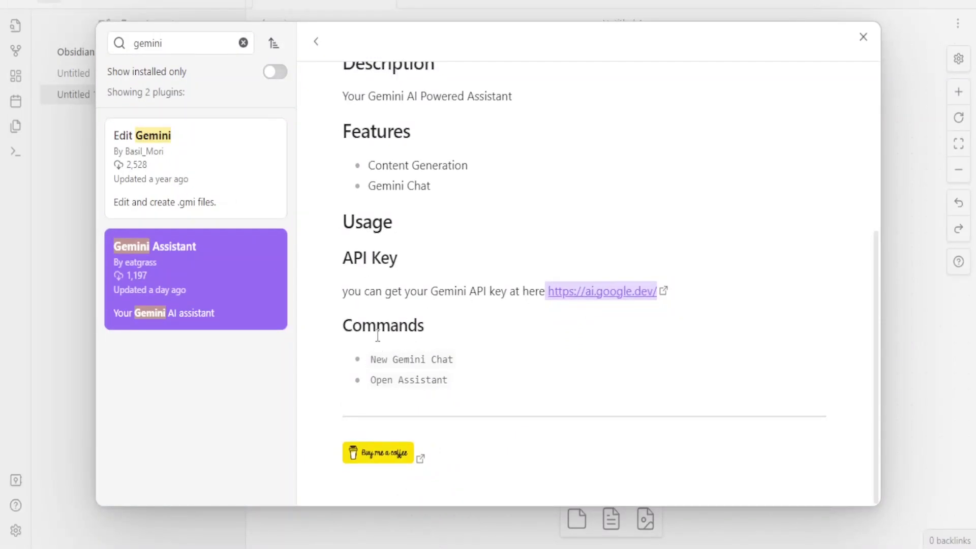
{"action": "scroll", "coordinate": [394, 246], "scroll_direction": "up", "scroll_amount": 5}
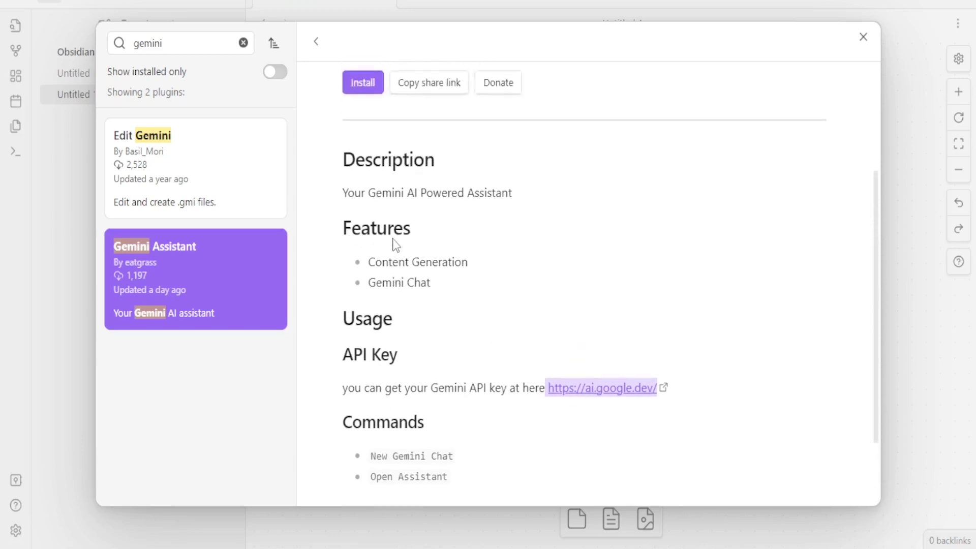
Install and enable Gemini Assistant, then open its options showing API Key and Prompts.
{"action": "left_click", "coordinate": [374, 256]}
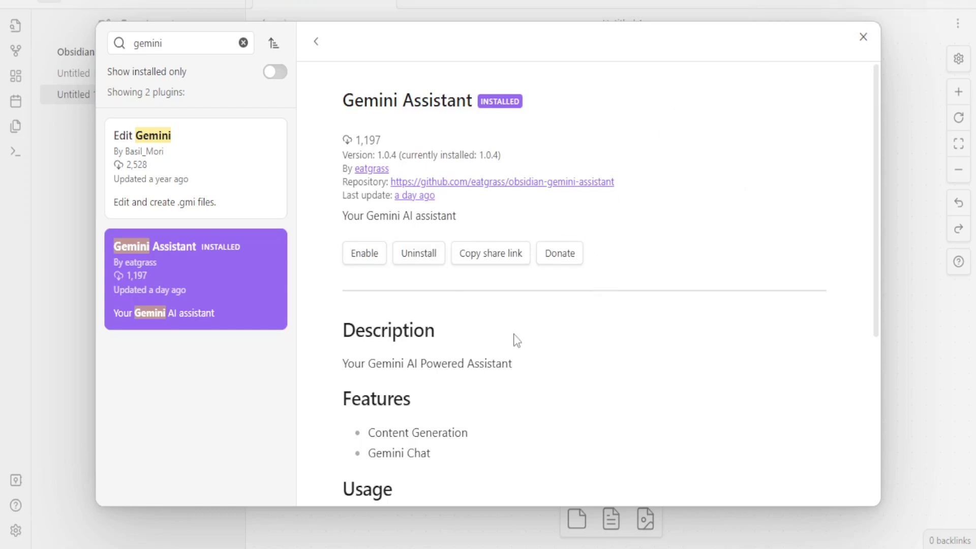
{"action": "left_click", "coordinate": [365, 254]}
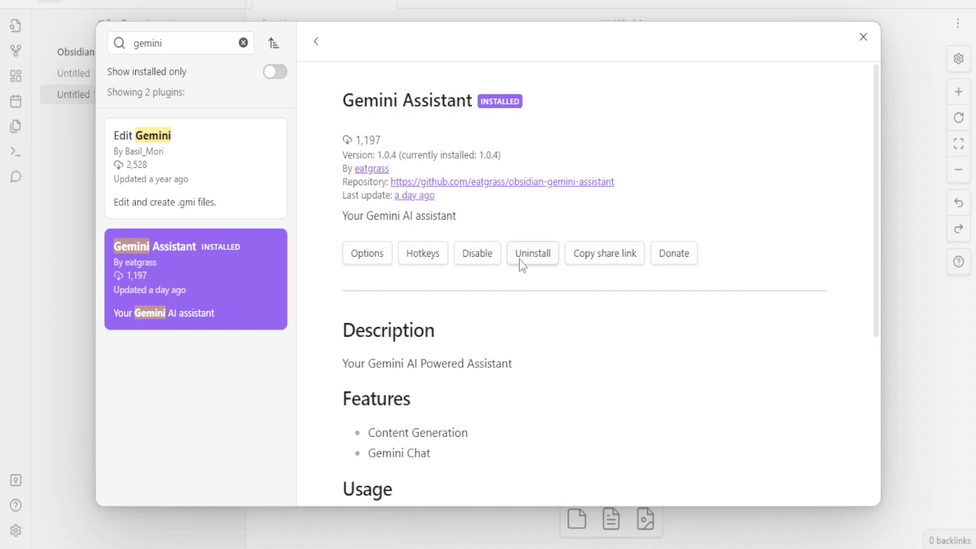
{"action": "left_click", "coordinate": [367, 254]}
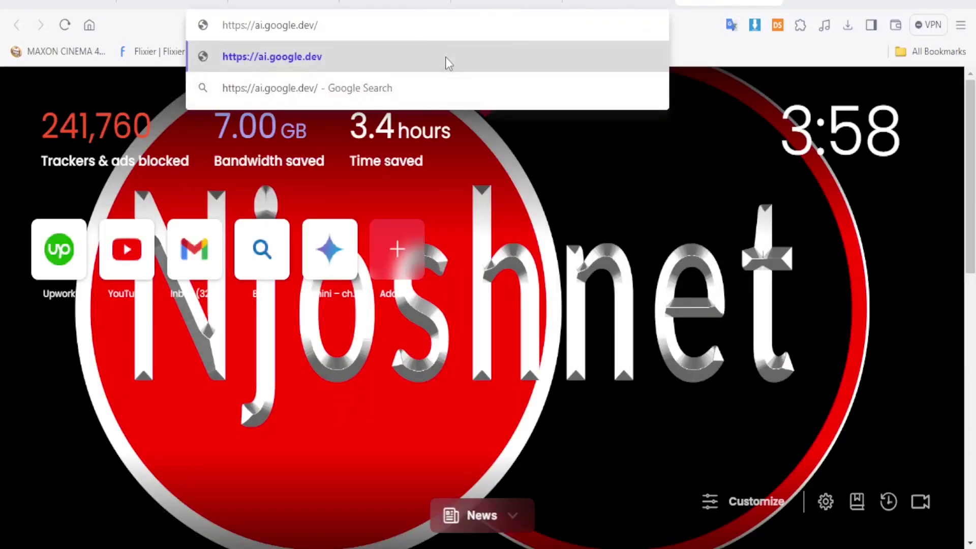
Go to ai.google.dev to reach the Build with Gemini page.
{"action": "left_click", "coordinate": [445, 57]}
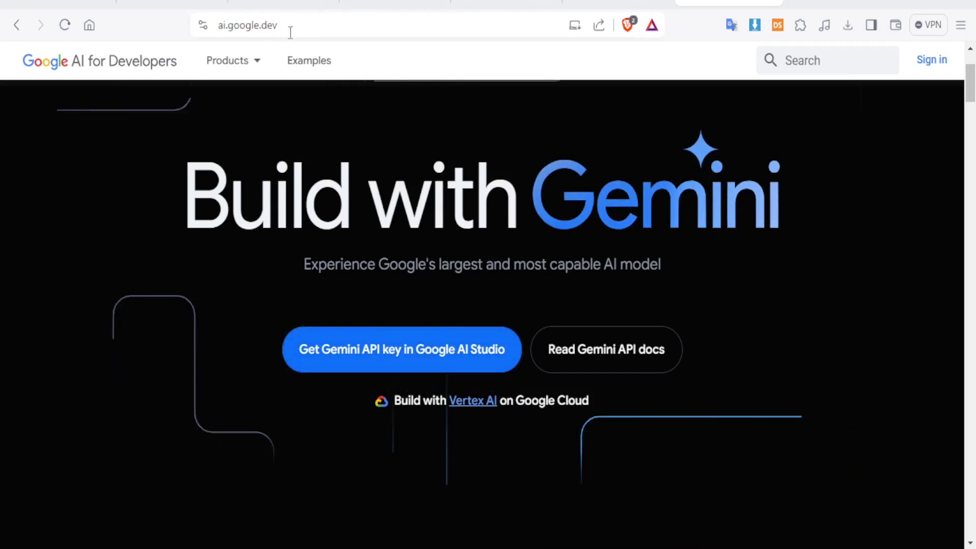
Accept the Google AI Studio terms of service, opting in to research study invitations.
{"action": "left_click", "coordinate": [414, 360]}
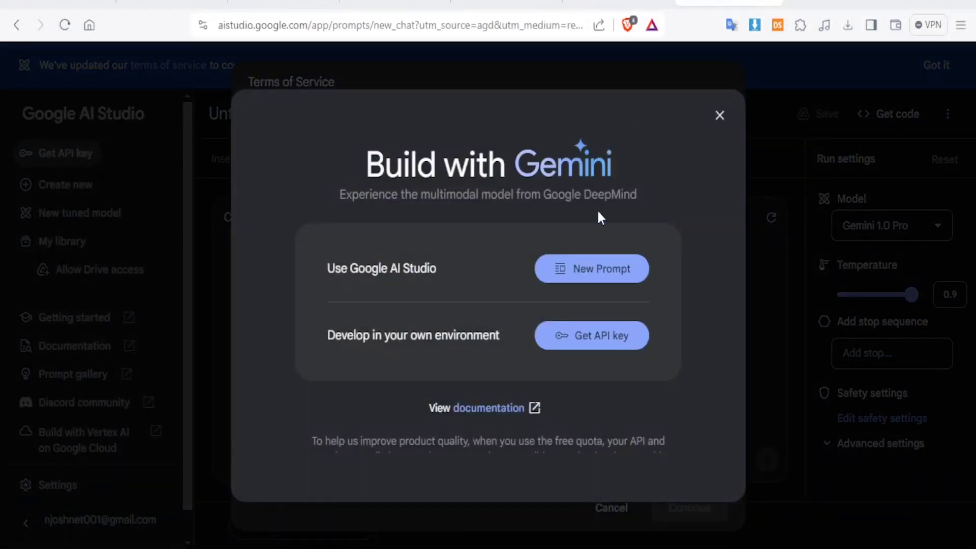
{"action": "left_click", "coordinate": [591, 336]}
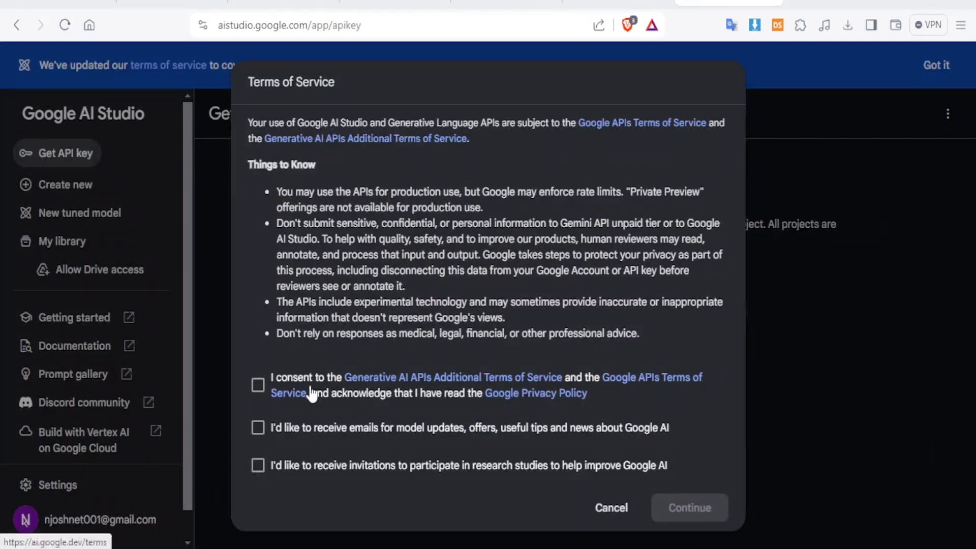
{"action": "left_click", "coordinate": [258, 385]}
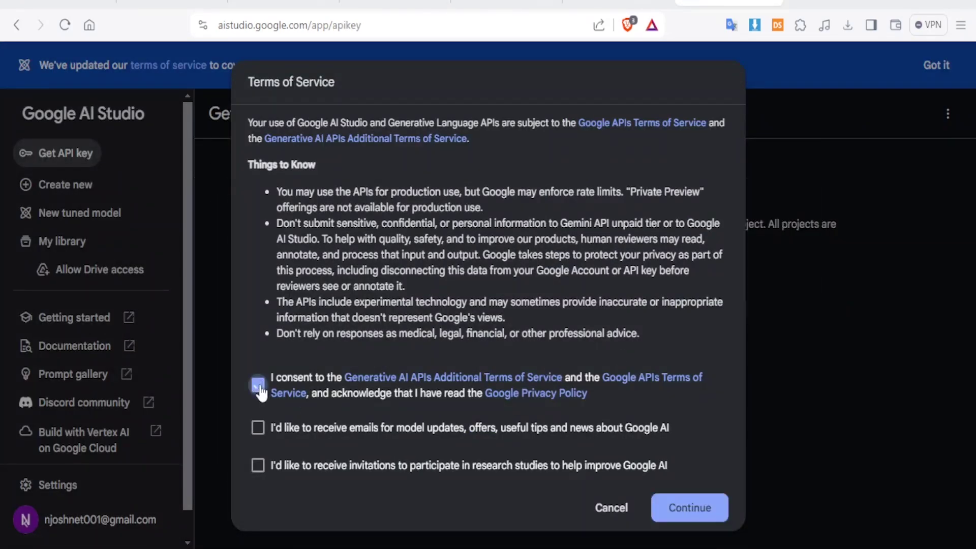
{"action": "left_click", "coordinate": [258, 467]}
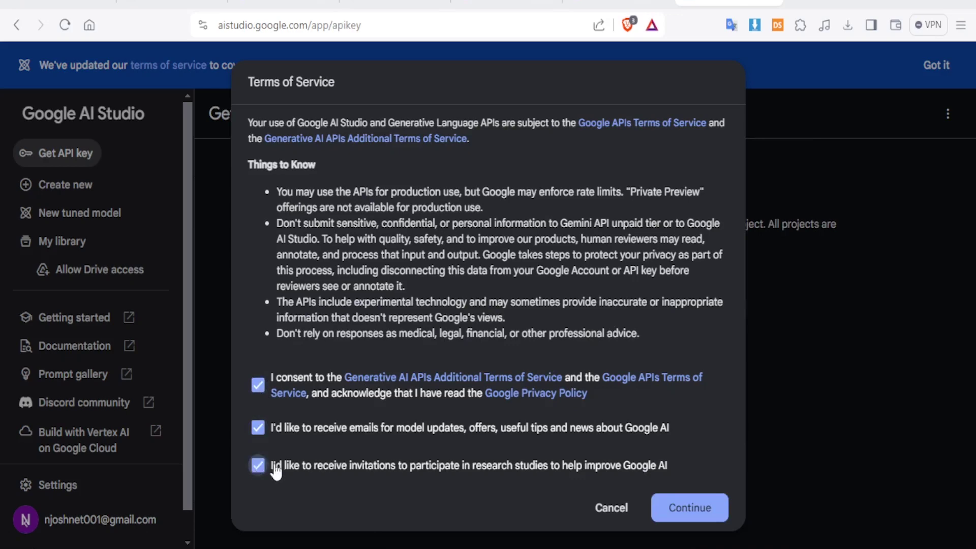
{"action": "left_click", "coordinate": [676, 506]}
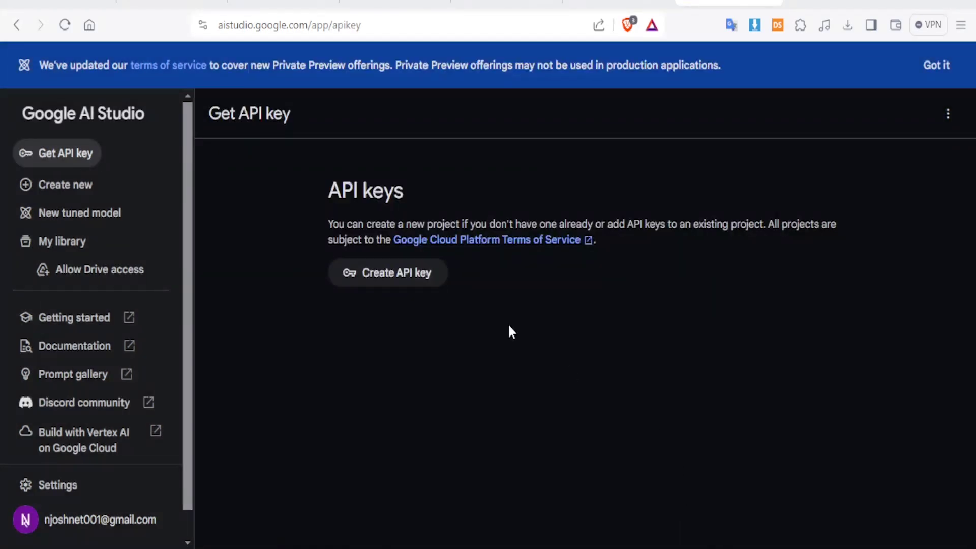
Create a Gemini API key in a new project, then return to the Obsidian tab.
{"action": "left_click", "coordinate": [416, 275]}
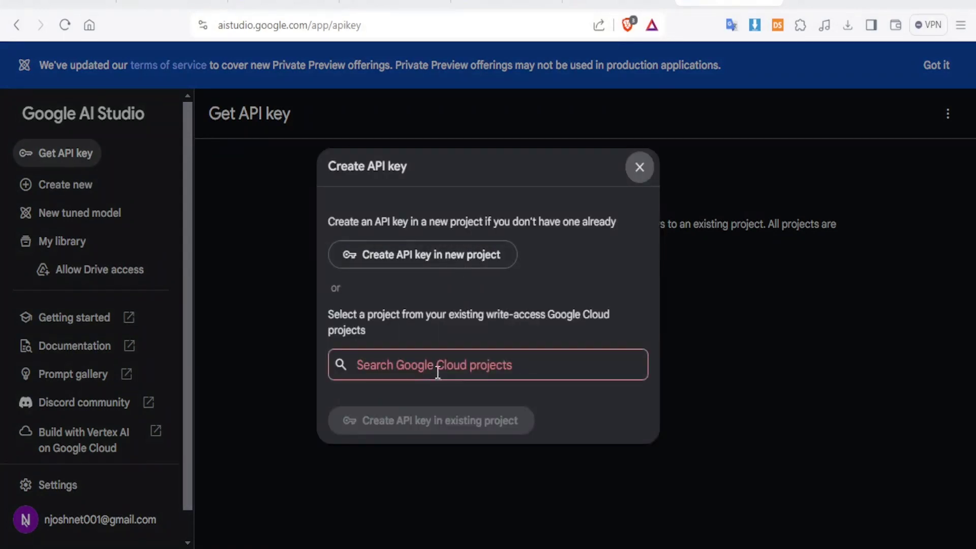
{"action": "left_click", "coordinate": [443, 272]}
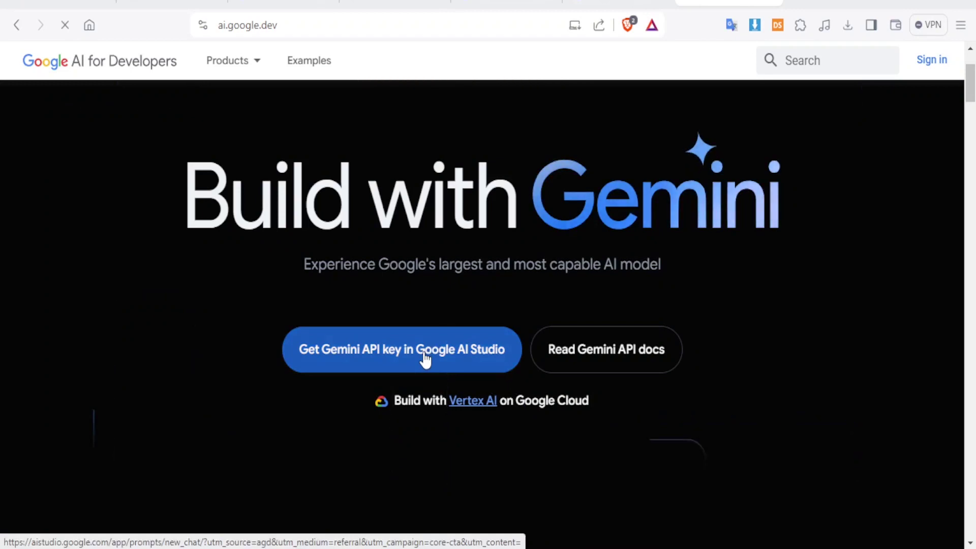
{"action": "left_click", "coordinate": [426, 357]}
{"action": "left_click", "coordinate": [624, 2]}
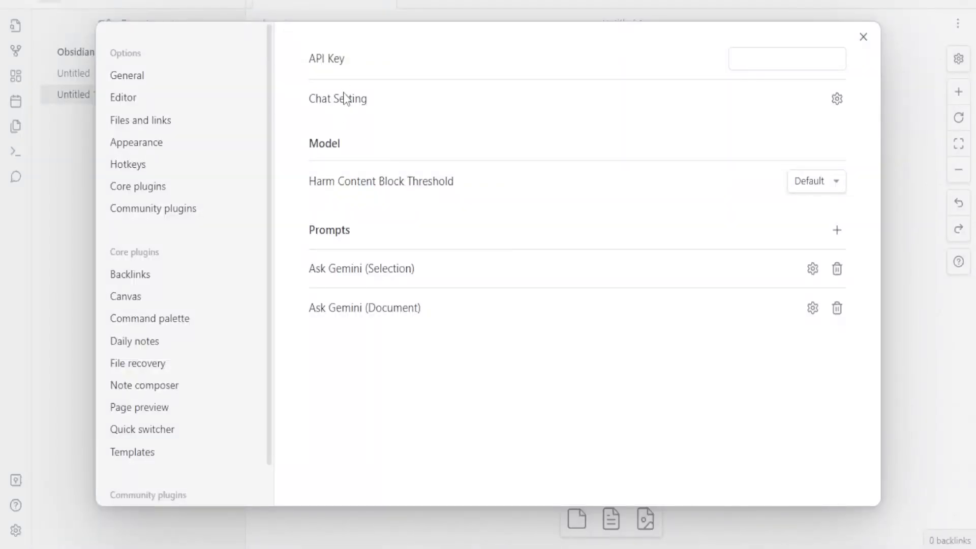
Set Gemini chat to 700 max output tokens, temperature 0.50 and Top P 0.88, and save.
{"action": "left_click", "coordinate": [837, 100]}
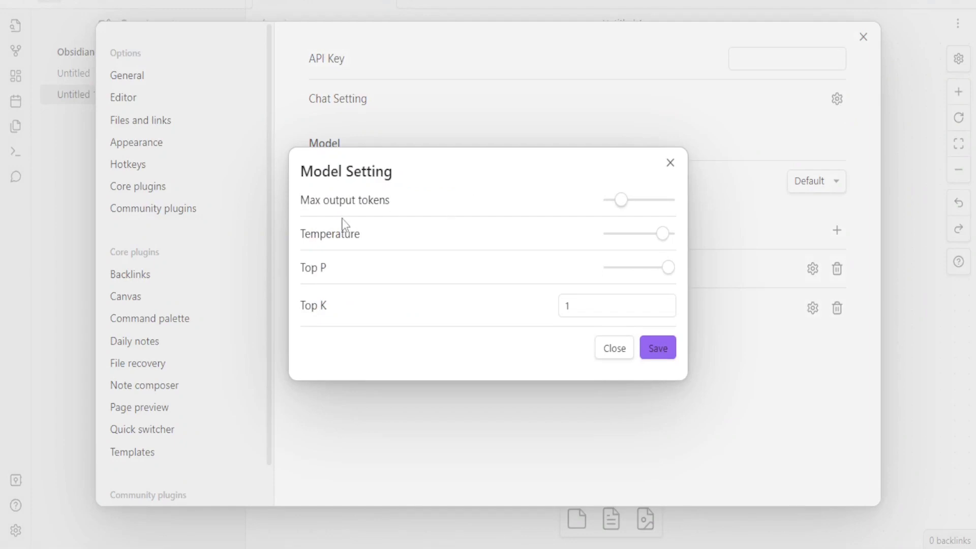
{"action": "left_click", "coordinate": [627, 201]}
{"action": "left_click_drag", "start_coordinate": [635, 201], "coordinate": [630, 201]}
{"action": "mouse_move", "coordinate": [663, 239]}
{"action": "left_mouse_down"}
{"action": "mouse_move", "coordinate": [627, 239]}
{"action": "mouse_move", "coordinate": [646, 246]}
{"action": "left_mouse_up"}
{"action": "left_click_drag", "start_coordinate": [655, 273], "coordinate": [655, 275]}
{"action": "left_click", "coordinate": [653, 347]}
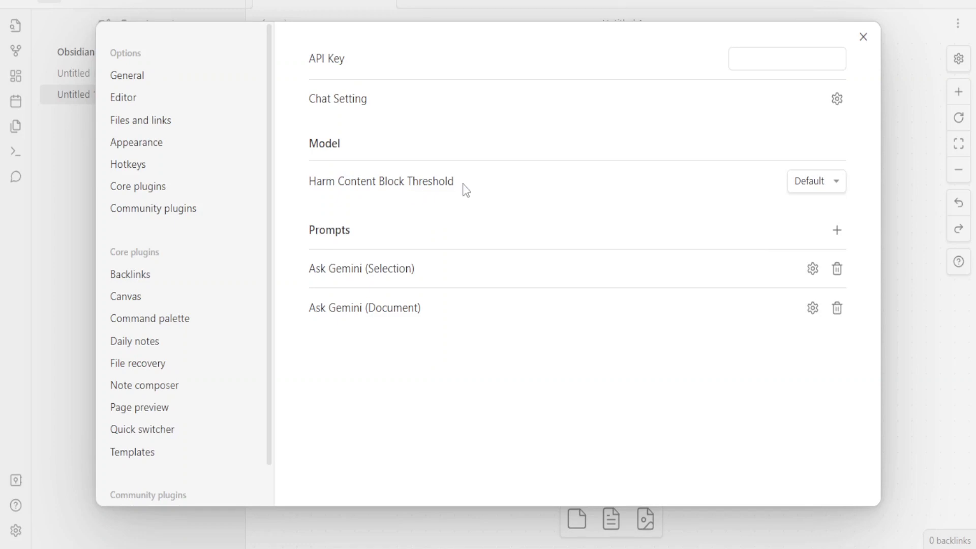
Set the harm content block threshold to Medium and open the Ask Gemini (Selection) prompt settings.
{"action": "left_click", "coordinate": [832, 179]}
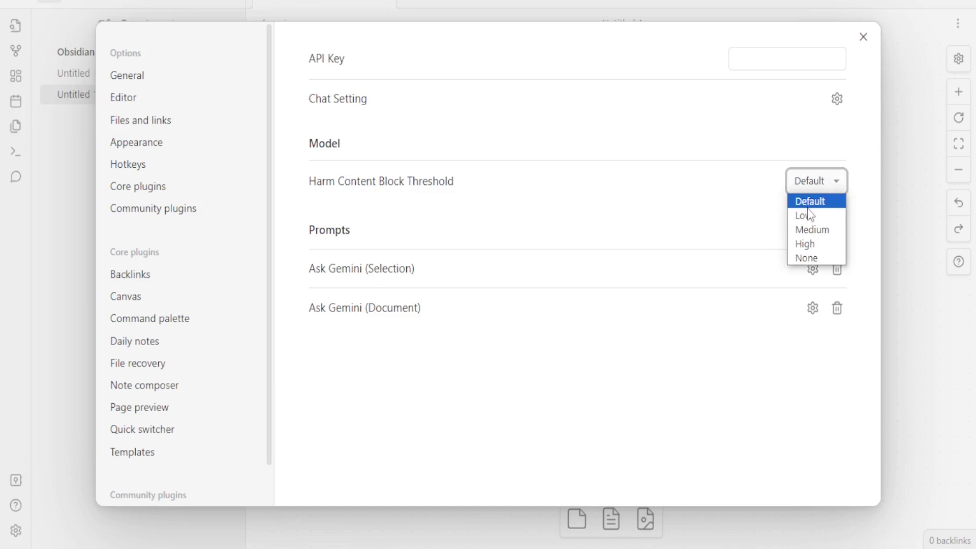
{"action": "left_click", "coordinate": [813, 230]}
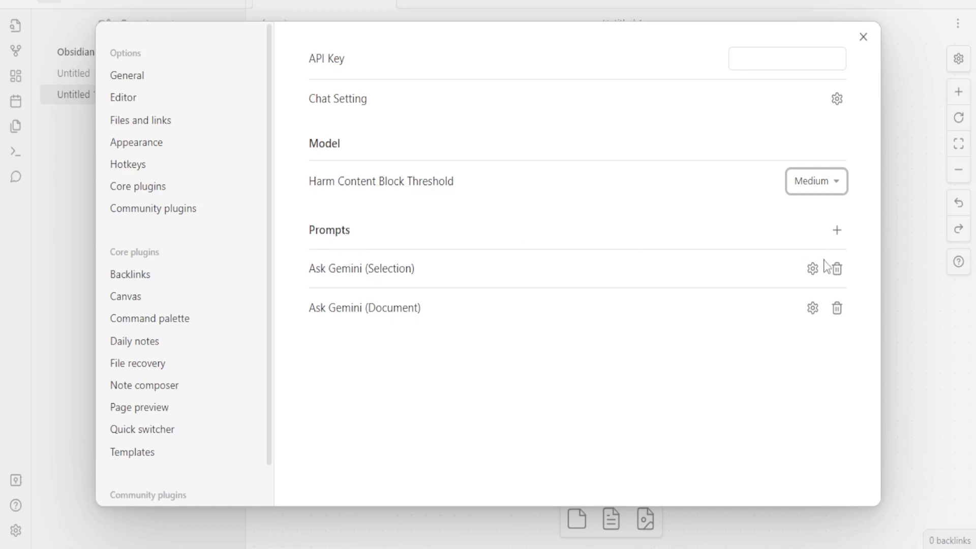
{"action": "left_click", "coordinate": [813, 268]}
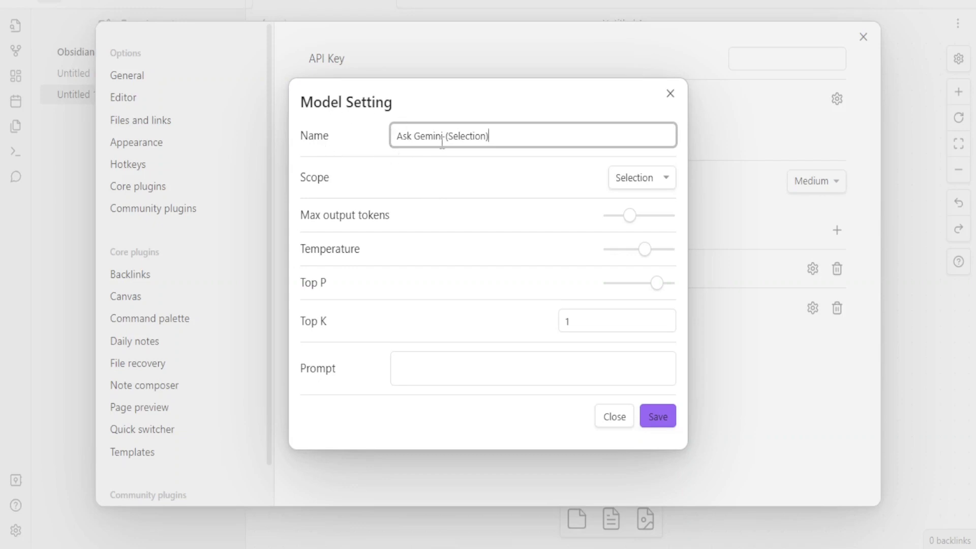
Rename the Ask Gemini (Selection) prompt to 'Summary of Document'.
{"action": "left_click_drag", "start_coordinate": [484, 142], "coordinate": [369, 154]}
{"action": "type", "text": "Summary"}
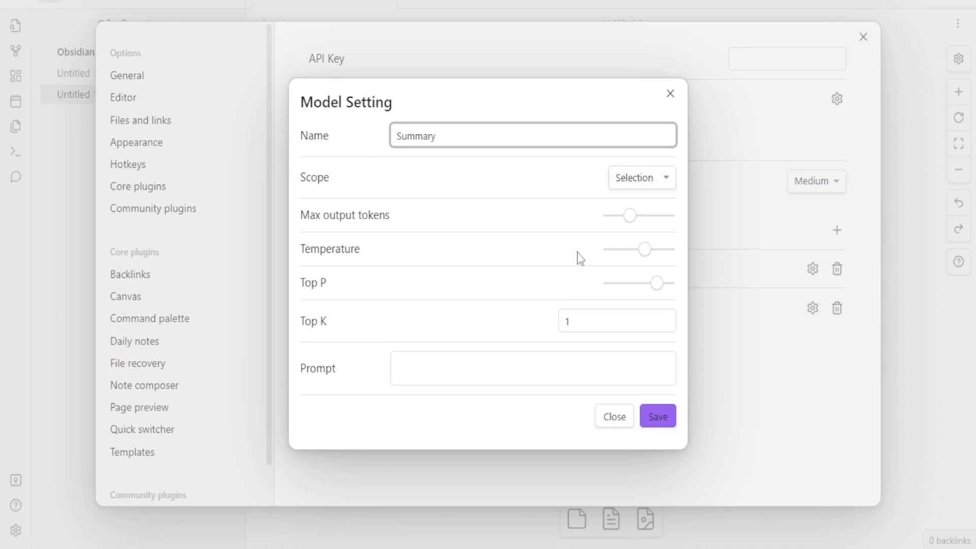
{"action": "left_click", "coordinate": [432, 371]}
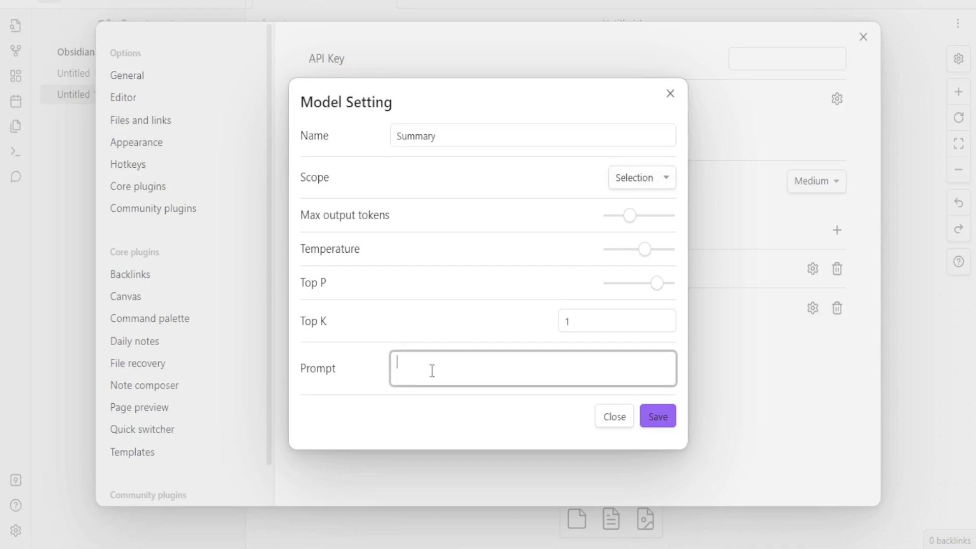
{"action": "left_click", "coordinate": [448, 138]}
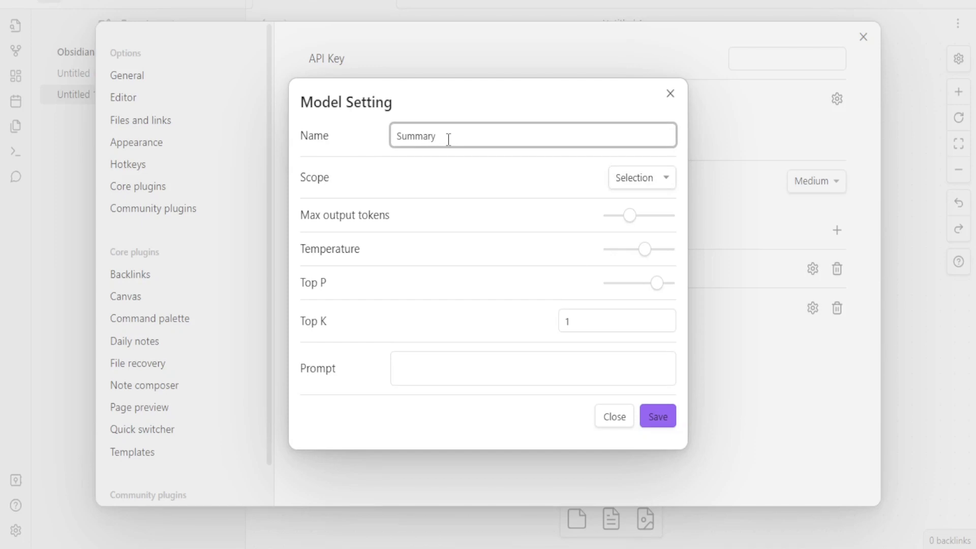
{"action": "type", "text": "of Document"}
Give it Document scope and the prompt 'Summarize the document in 1 pa…', then save.
{"action": "left_click", "coordinate": [666, 180]}
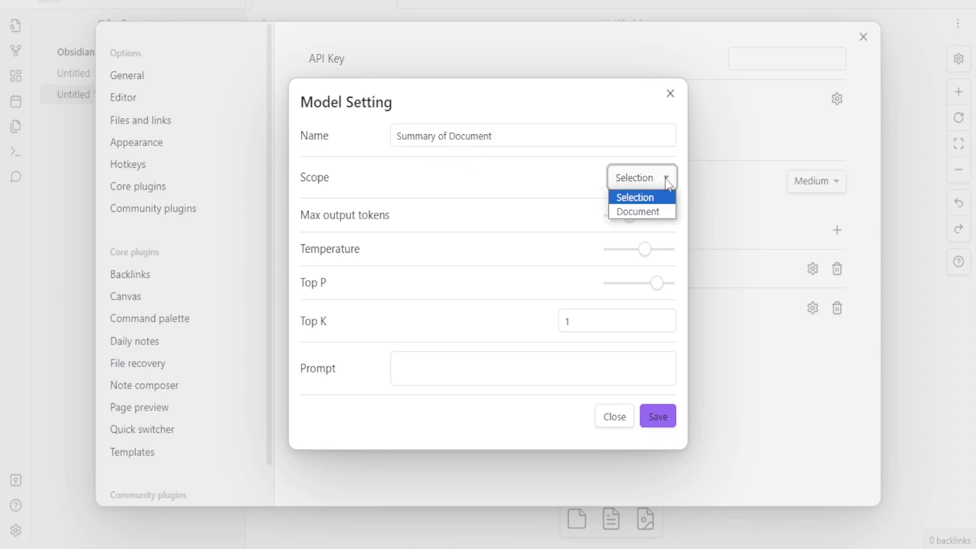
{"action": "left_click", "coordinate": [632, 212]}
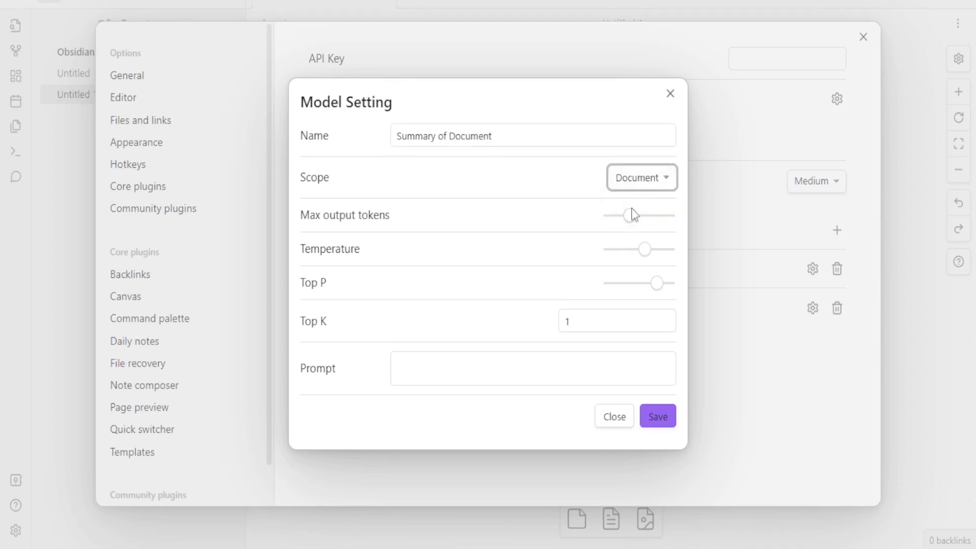
{"action": "left_click", "coordinate": [414, 367]}
{"action": "type", "text": "Su"}
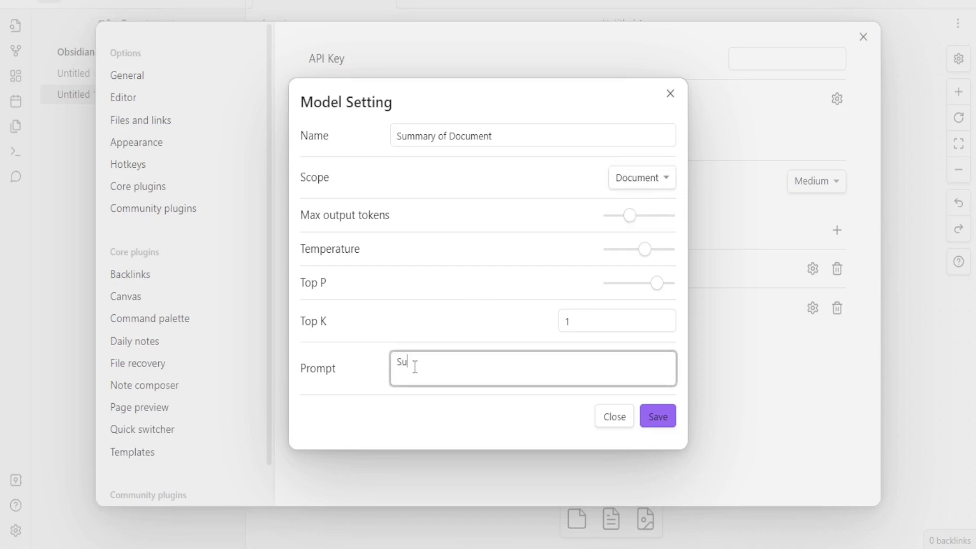
{"action": "type", "text": "mmarize the document in 1 pa"}
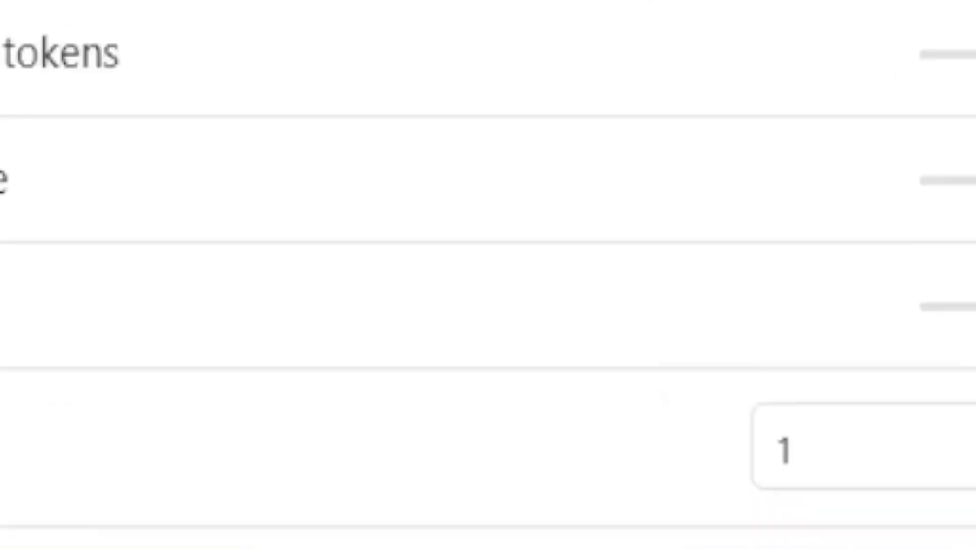
{"action": "left_click", "coordinate": [658, 417]}
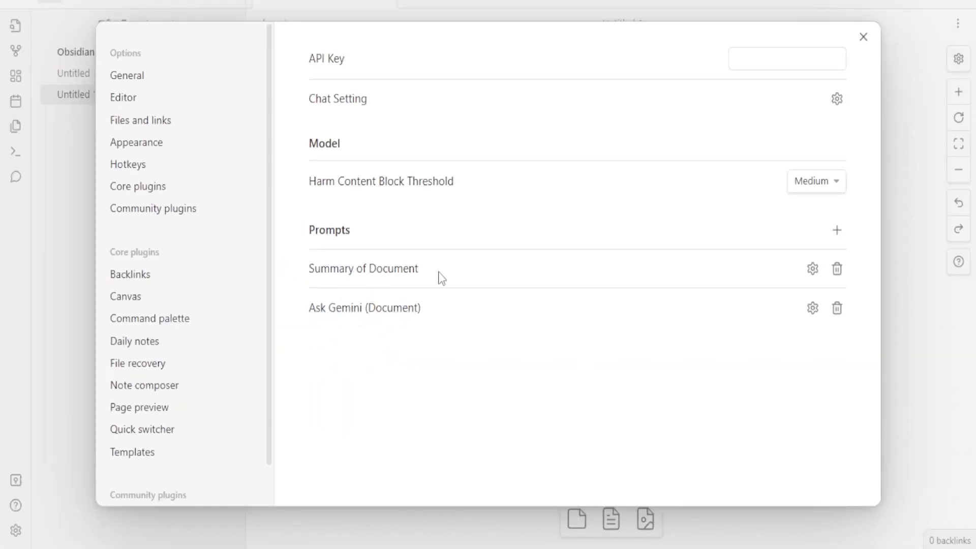
Add a 'Point form' prompt with Document scope and the instruction 'Write the document in point'.
{"action": "left_click", "coordinate": [837, 230]}
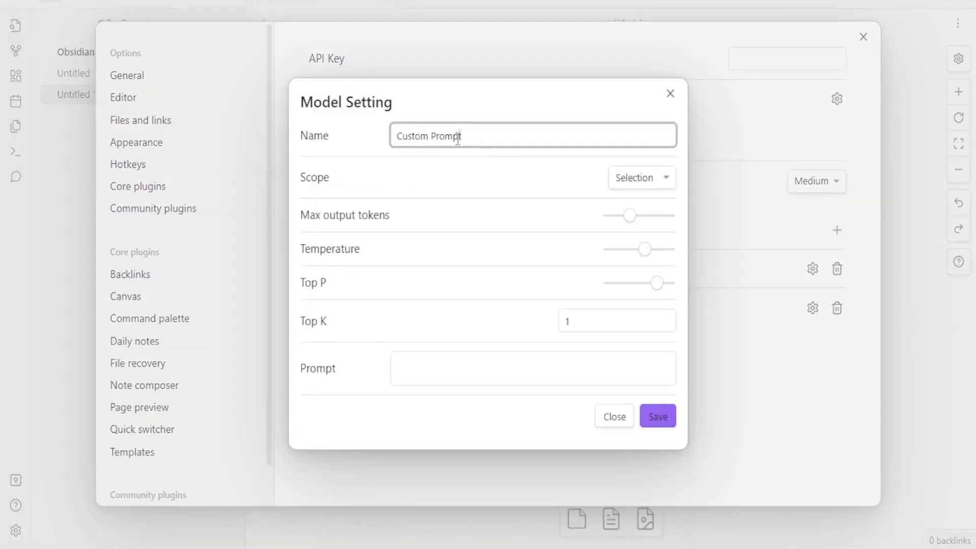
{"action": "left_click_drag", "start_coordinate": [460, 136], "coordinate": [392, 138]}
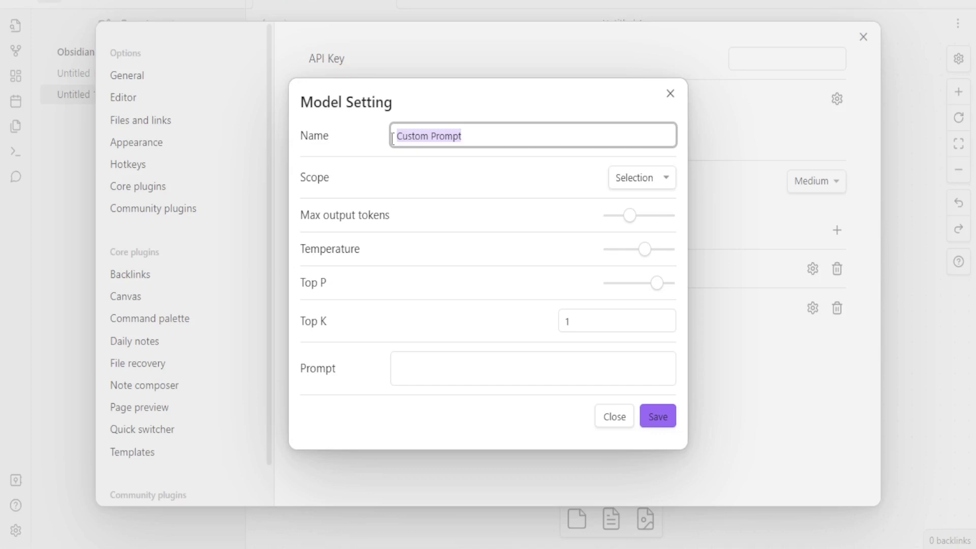
{"action": "type", "text": "Point form"}
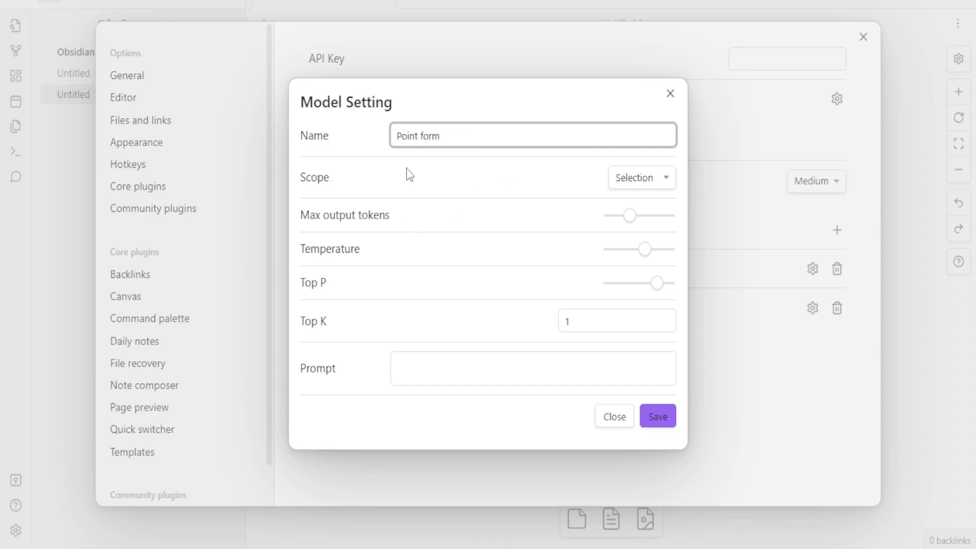
{"action": "left_click", "coordinate": [669, 184]}
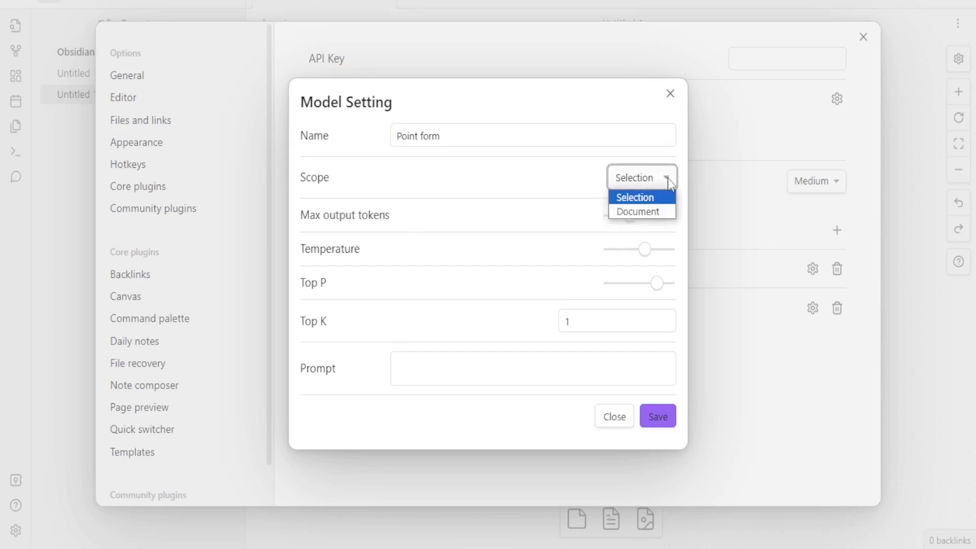
{"action": "left_click", "coordinate": [639, 209]}
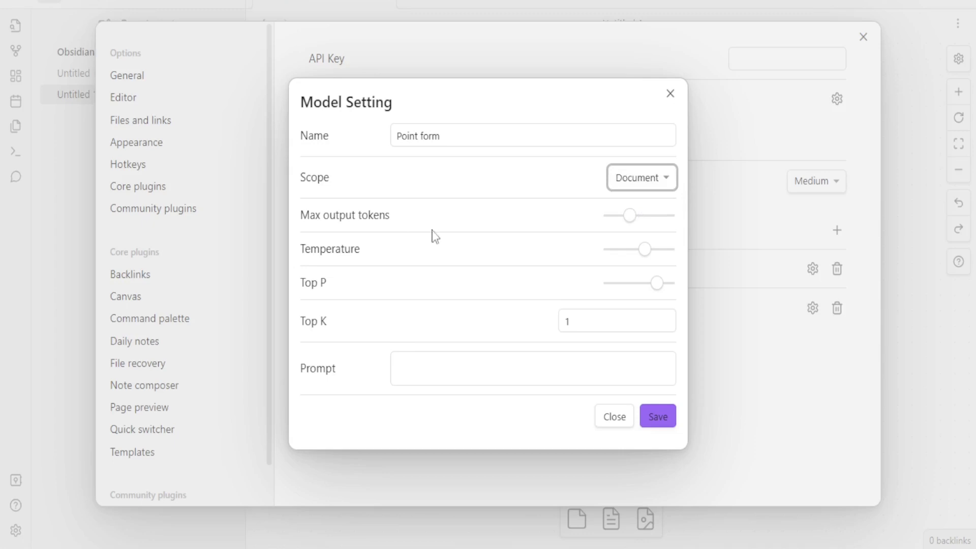
{"action": "left_click", "coordinate": [405, 367]}
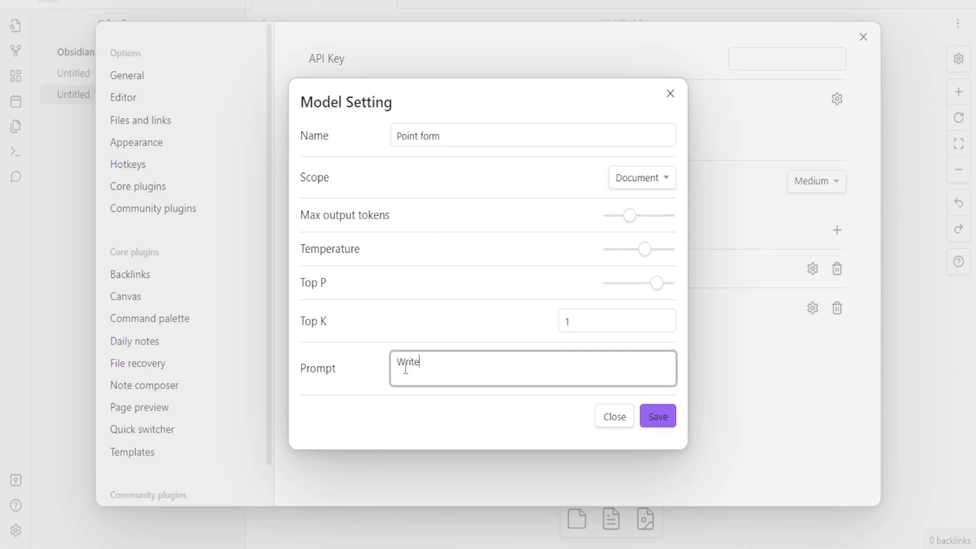
{"action": "type", "text": "Write the document in point"}
{"action": "key", "text": "Return"}
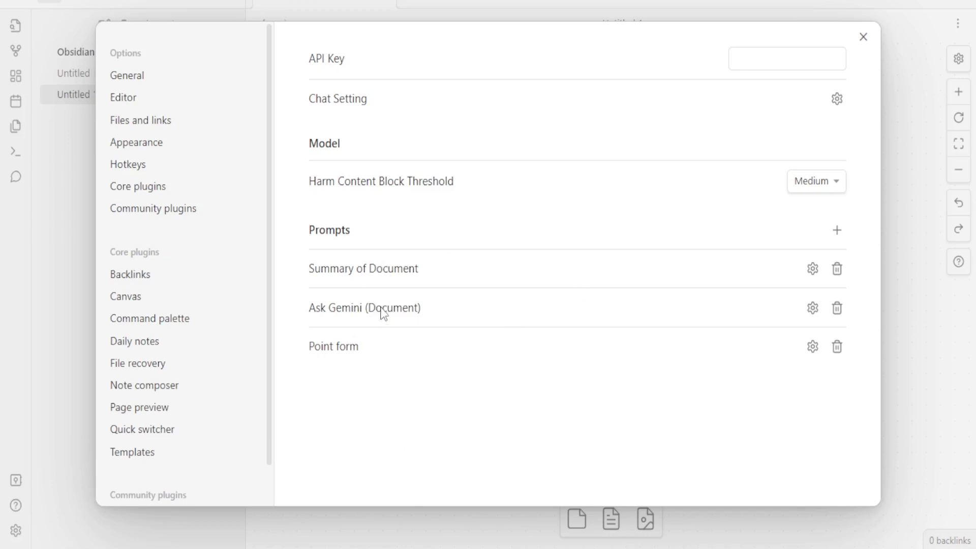
Rename the Ask Gemini prompt 'Rewrite in a professional tone' and paste that name as its prompt text.
{"action": "left_click", "coordinate": [813, 308]}
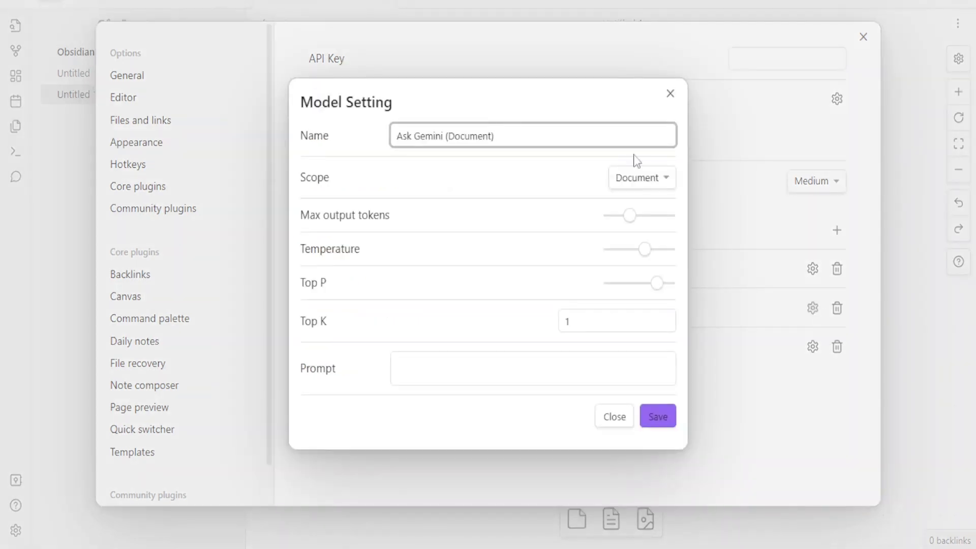
{"action": "left_click_drag", "start_coordinate": [520, 140], "coordinate": [384, 146]}
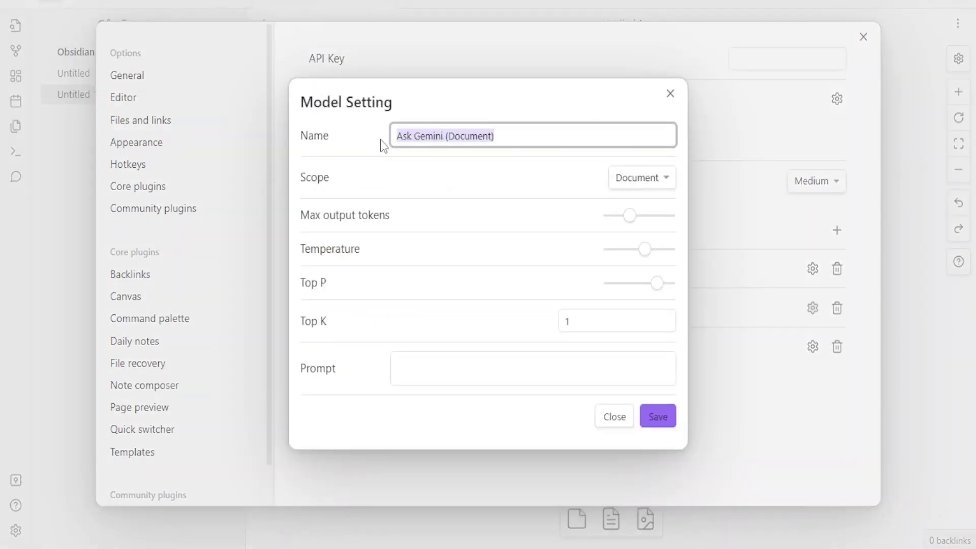
{"action": "type", "text": "Rewrite in a professional tone"}
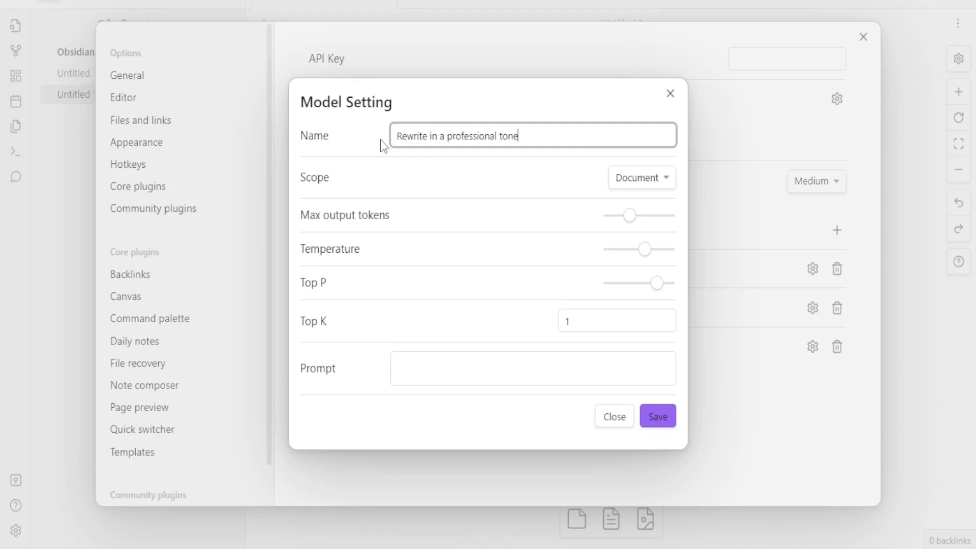
{"action": "left_click_drag", "start_coordinate": [523, 136], "coordinate": [388, 147]}
{"action": "key", "text": "ctrl+c"}
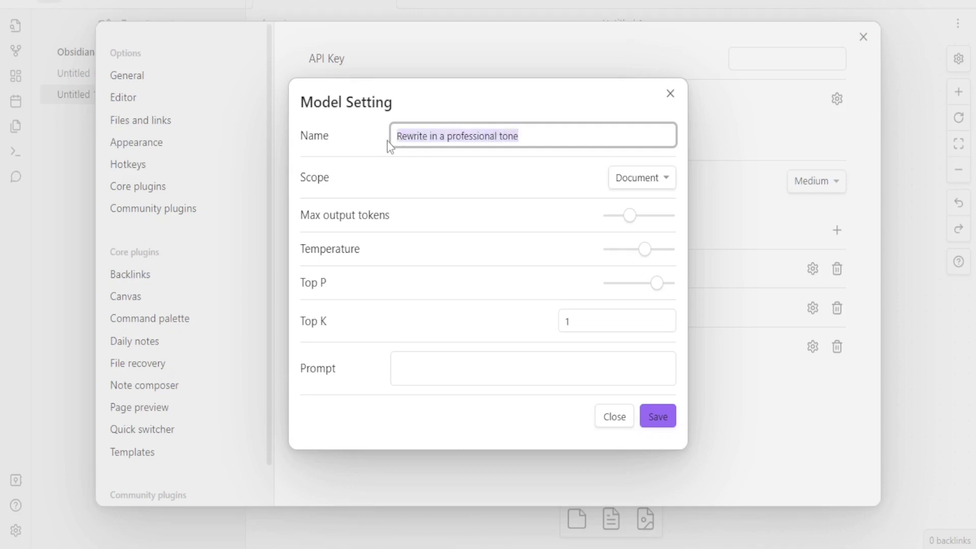
{"action": "left_click", "coordinate": [403, 370]}
{"action": "key", "text": "ctrl+v"}
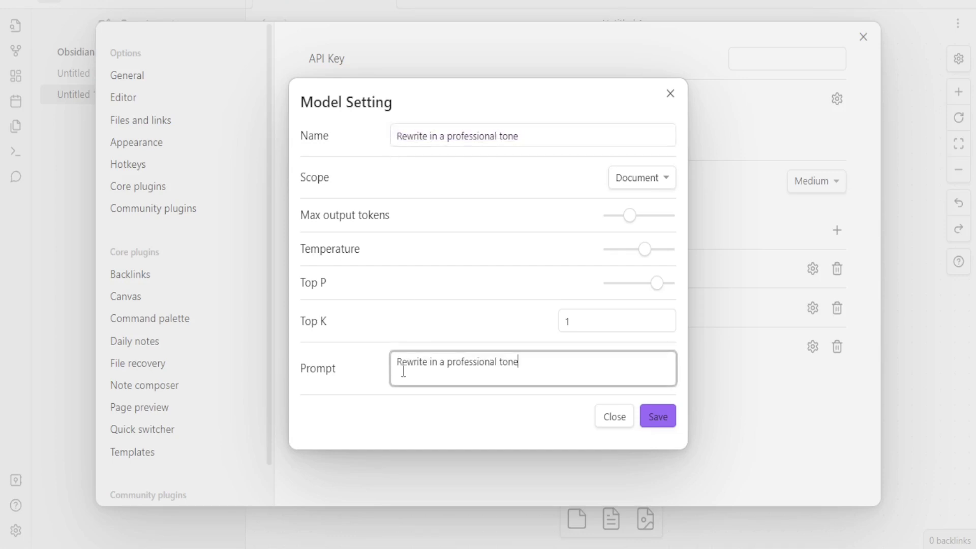
Limit the prompt's scope to Selection, save it, and close the plugin settings.
{"action": "left_click", "coordinate": [665, 182]}
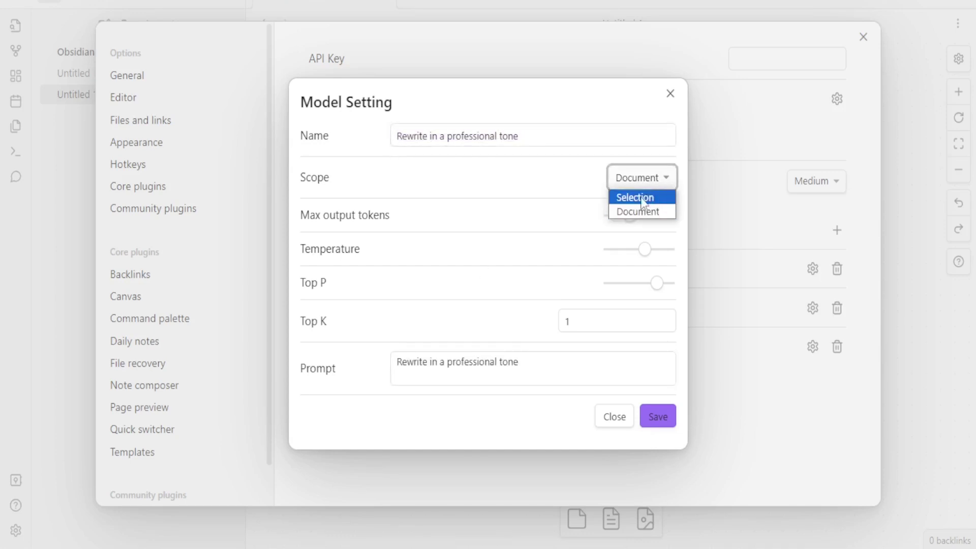
{"action": "left_click", "coordinate": [652, 199]}
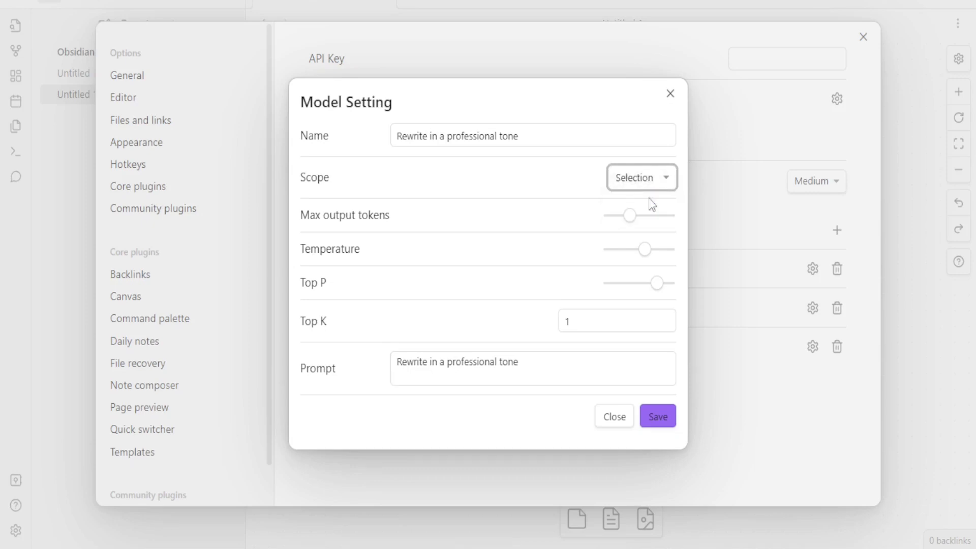
{"action": "left_click", "coordinate": [659, 416]}
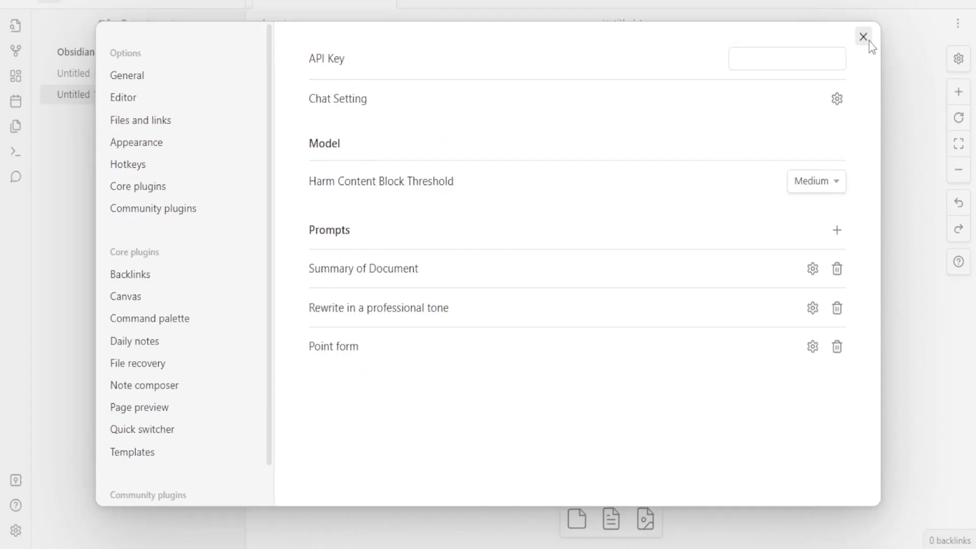
{"action": "left_click", "coordinate": [864, 39]}
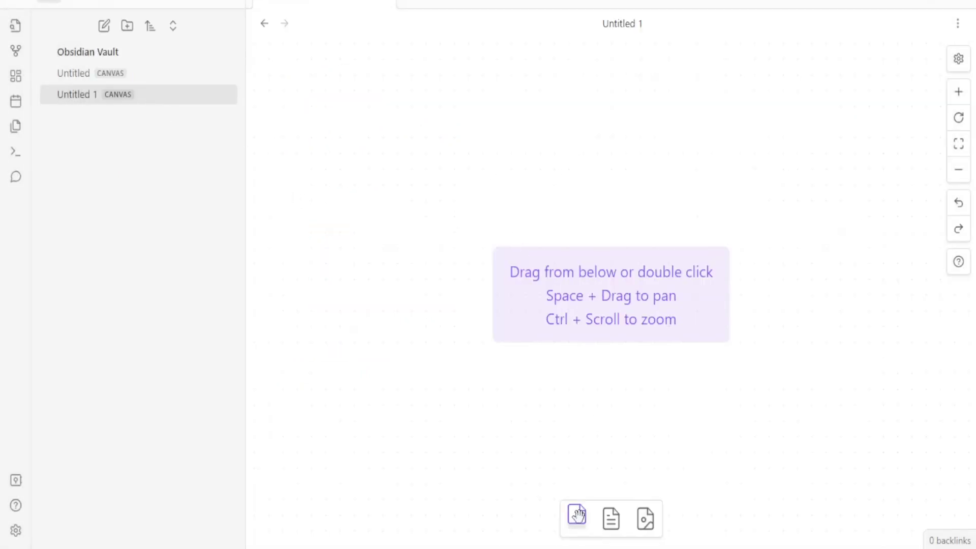
{"action": "left_click", "coordinate": [611, 516]}
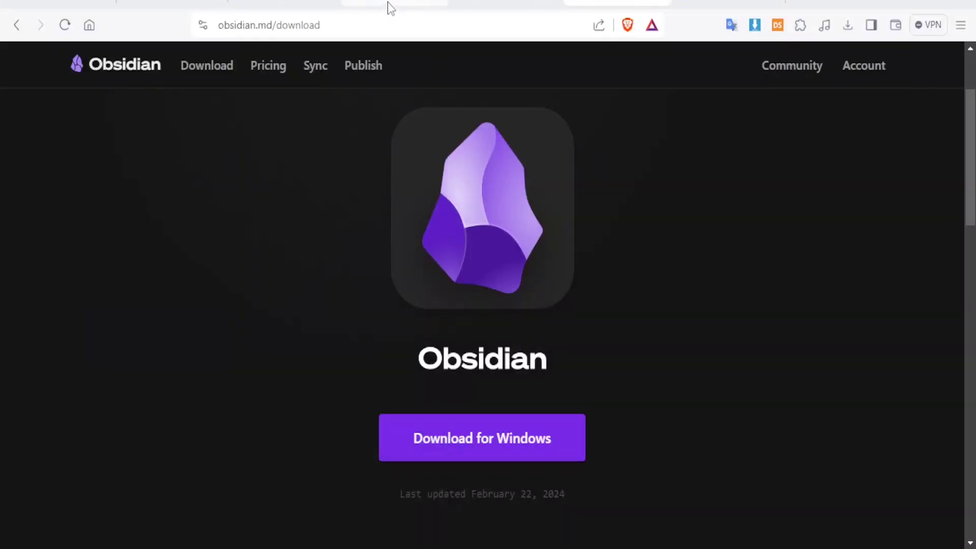
In the Gemini web app, submit 'generate an article on best hygeine practices'.
{"action": "left_click", "coordinate": [390, 4]}
{"action": "left_click", "coordinate": [342, 491]}
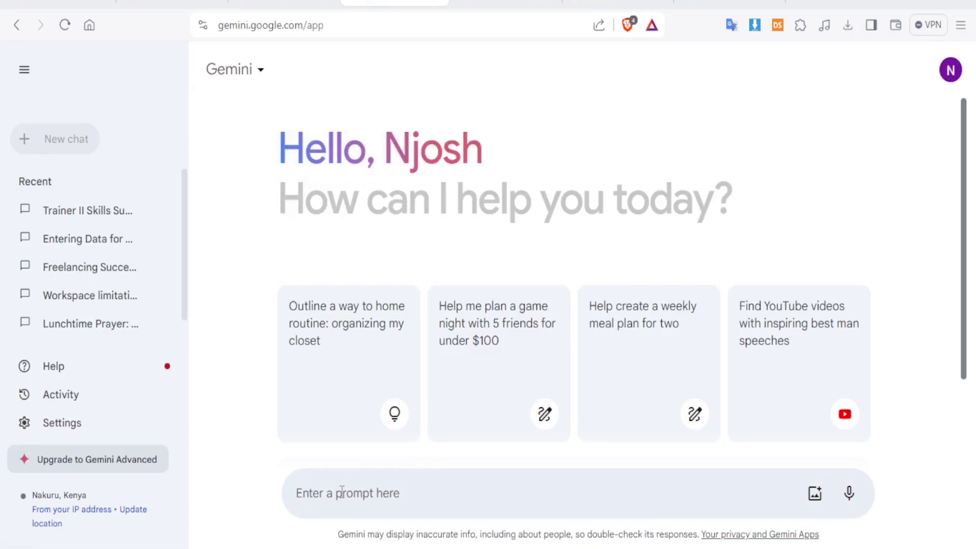
{"action": "type", "text": "gen"}
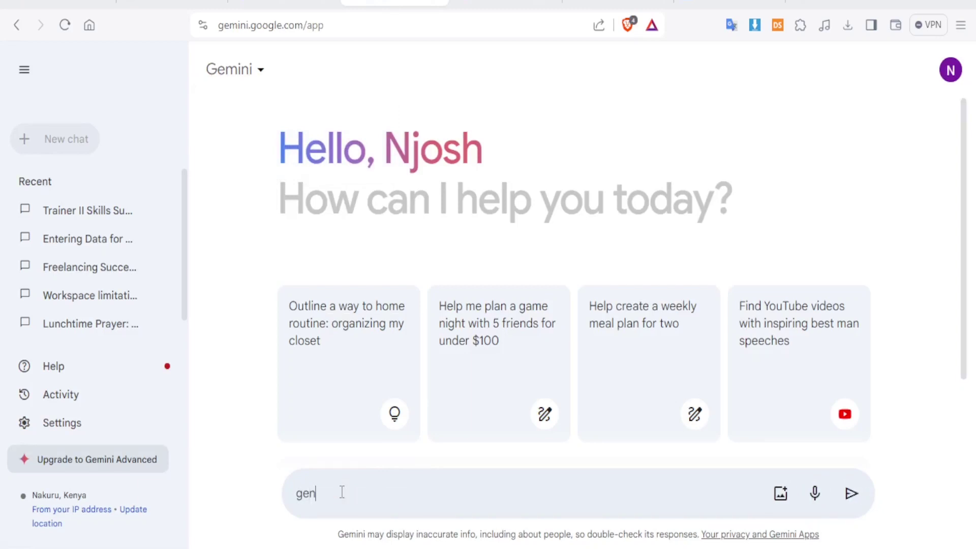
{"action": "type", "text": "erate an article on best "}
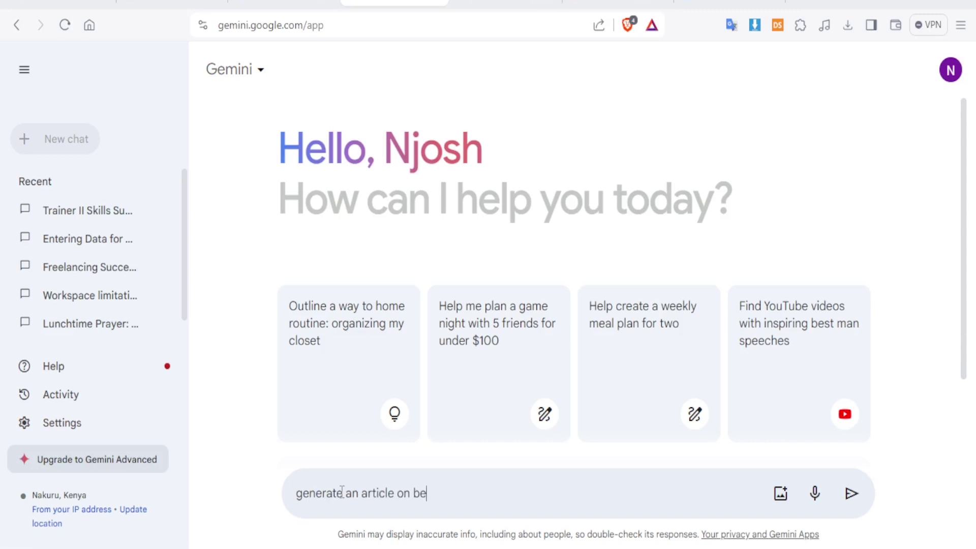
{"action": "type", "text": "hygeine practices"}
{"action": "key", "text": "Return"}
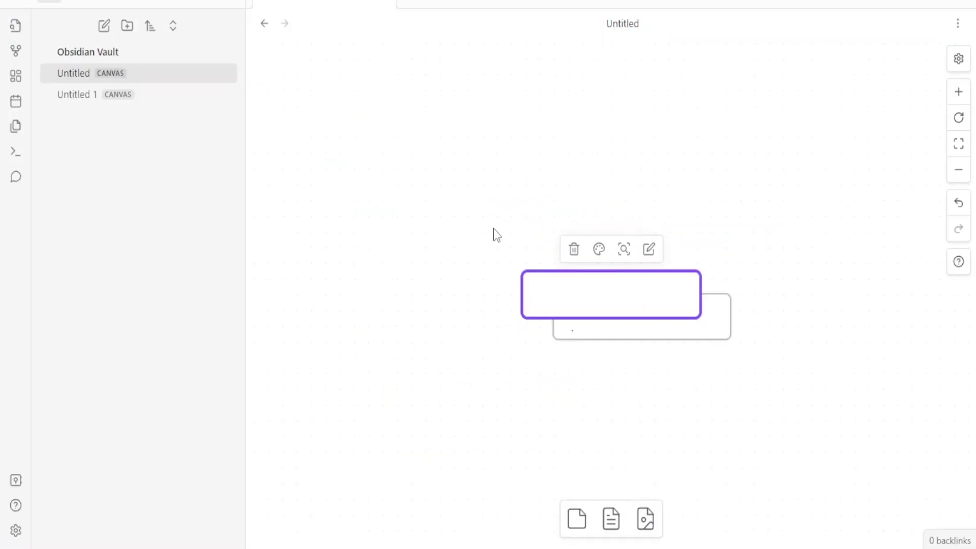
Deselect the canvas card and start a new Gemini Assistant chat from the command palette search 'gemii'.
{"action": "left_click", "coordinate": [463, 317]}
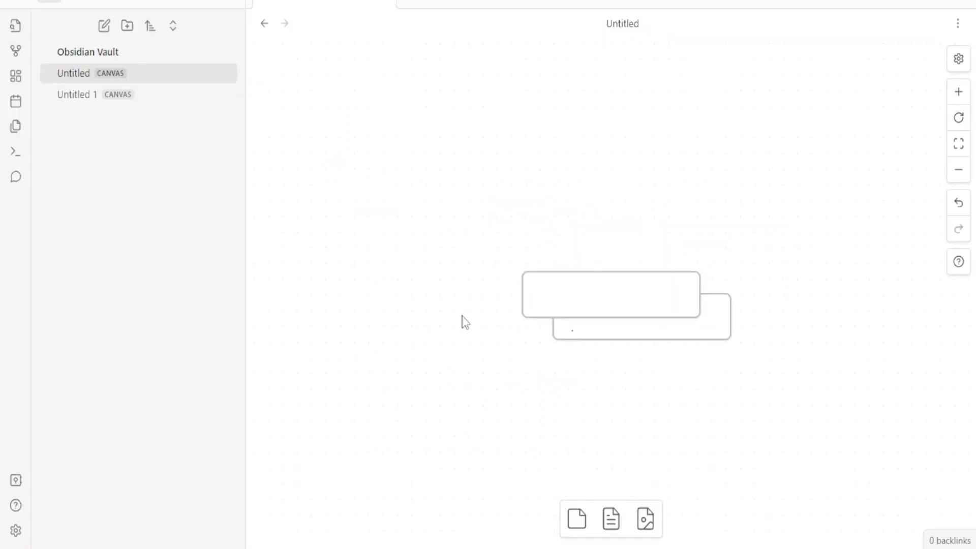
{"action": "left_click", "coordinate": [16, 152]}
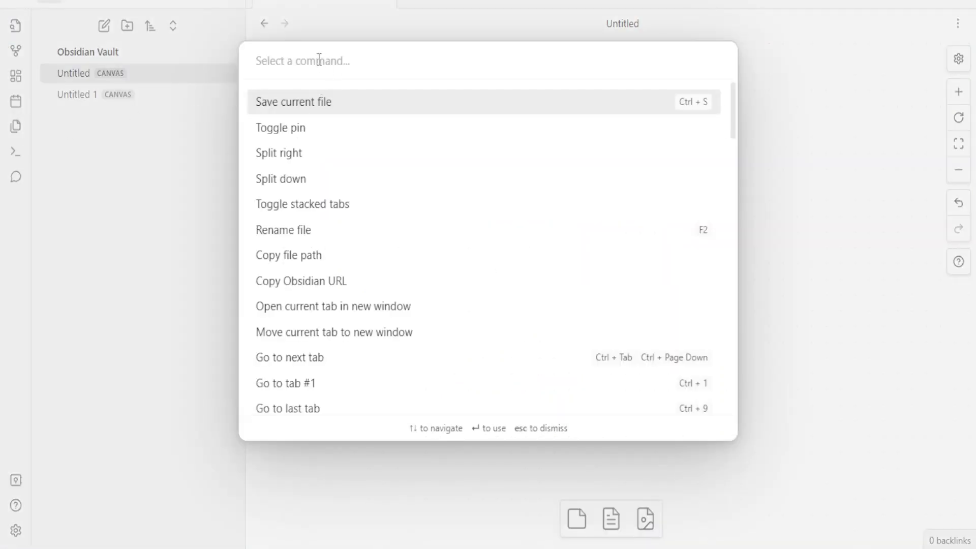
{"action": "type", "text": "gemii"}
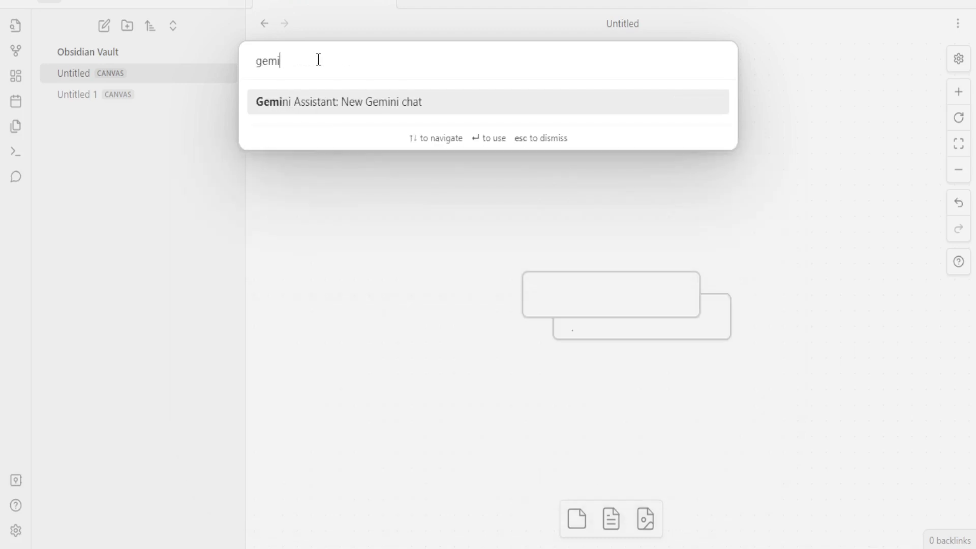
{"action": "left_click", "coordinate": [333, 102]}
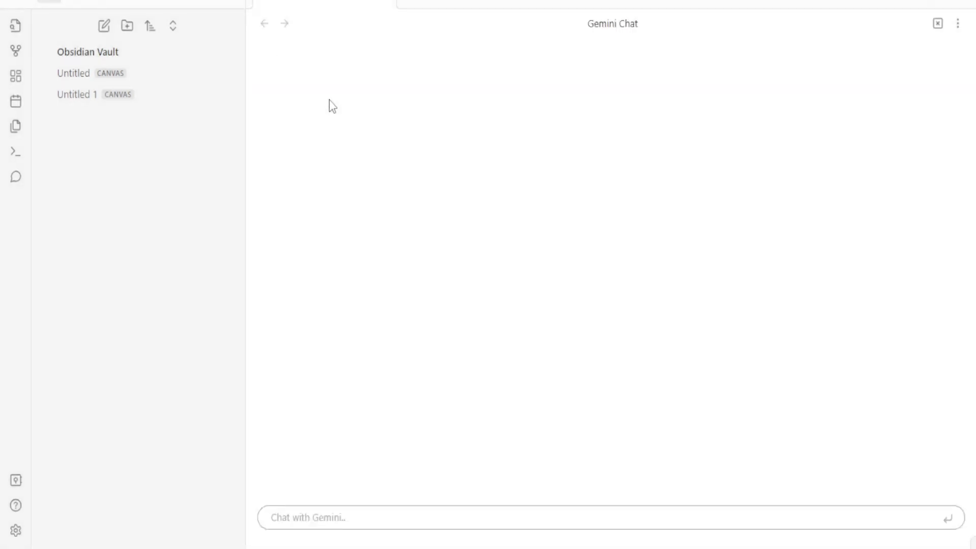
{"action": "left_click", "coordinate": [300, 508]}
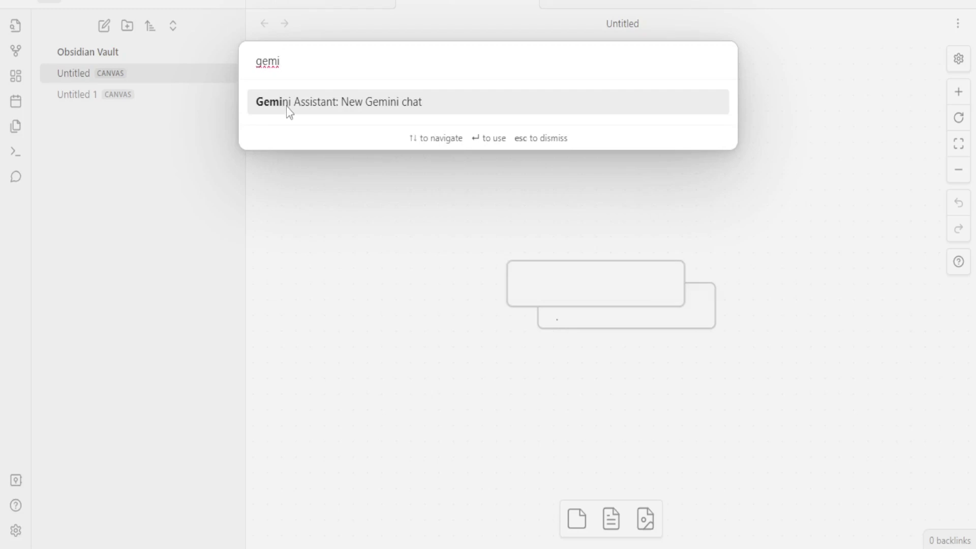
{"action": "left_click", "coordinate": [288, 109]}
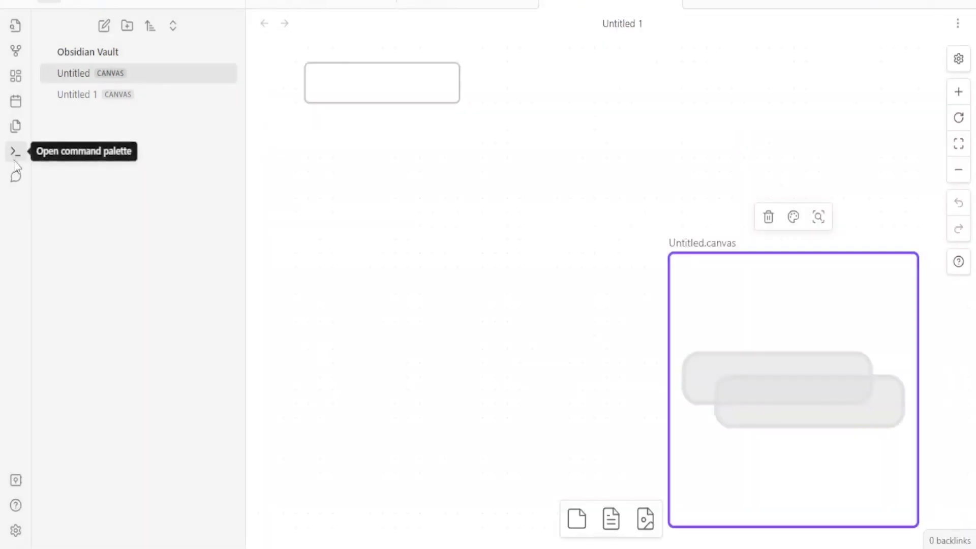
Open another Gemini chat via 'ge' and show the saved custom prompts in its input.
{"action": "left_click", "coordinate": [14, 160]}
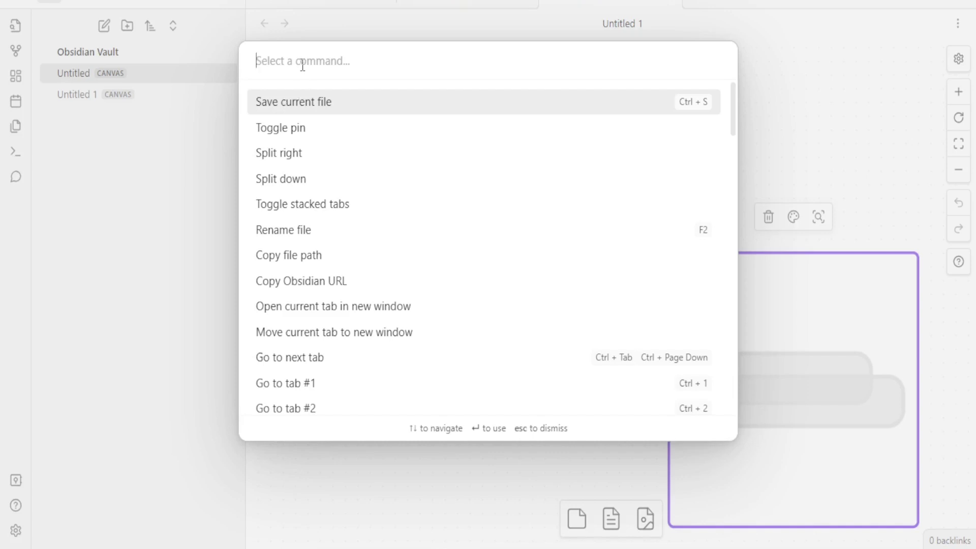
{"action": "type", "text": "ge"}
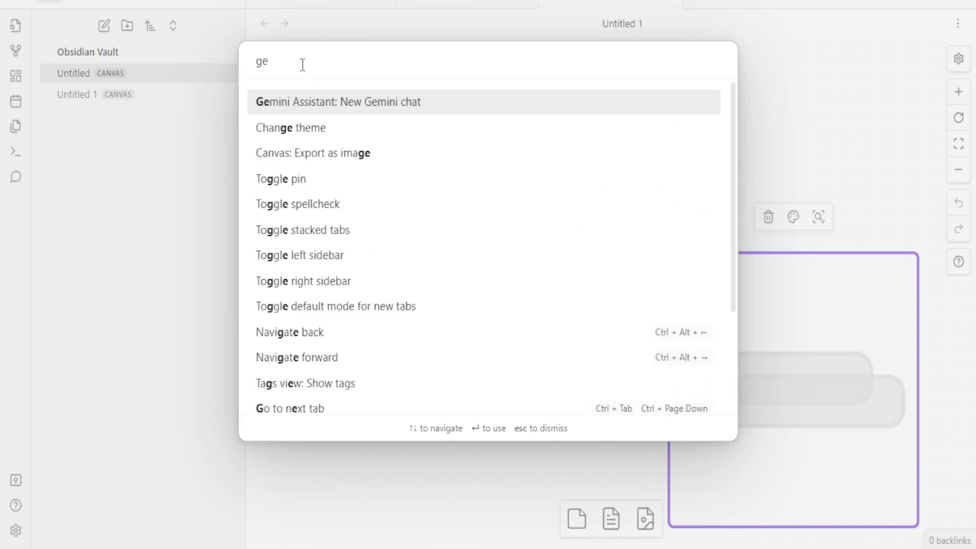
{"action": "left_click", "coordinate": [289, 102]}
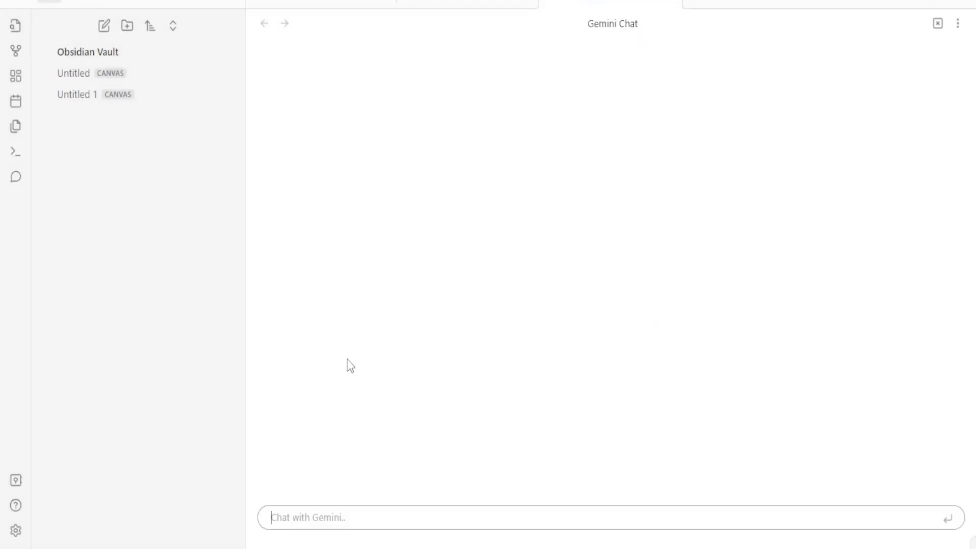
{"action": "left_click", "coordinate": [286, 514]}
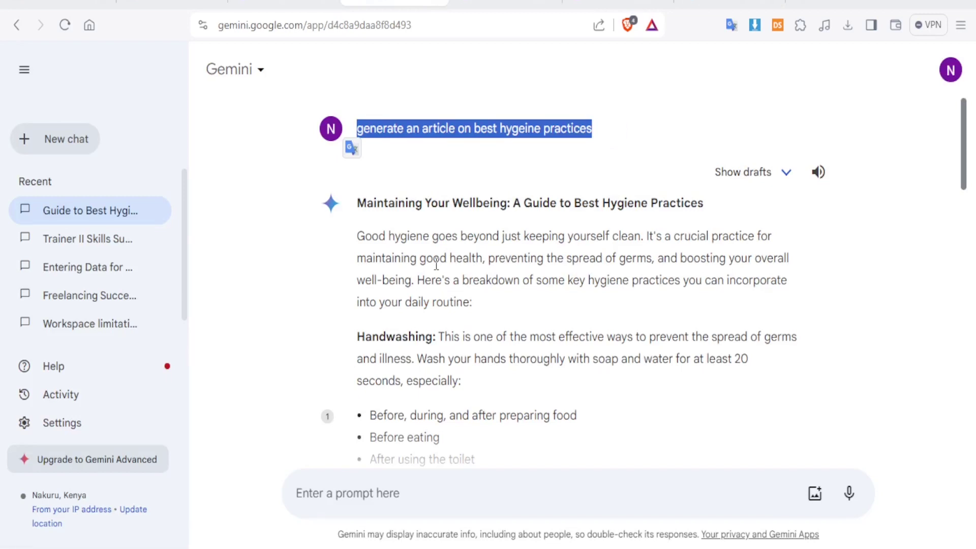
{"action": "scroll", "coordinate": [436, 264], "scroll_direction": "down", "scroll_amount": 3}
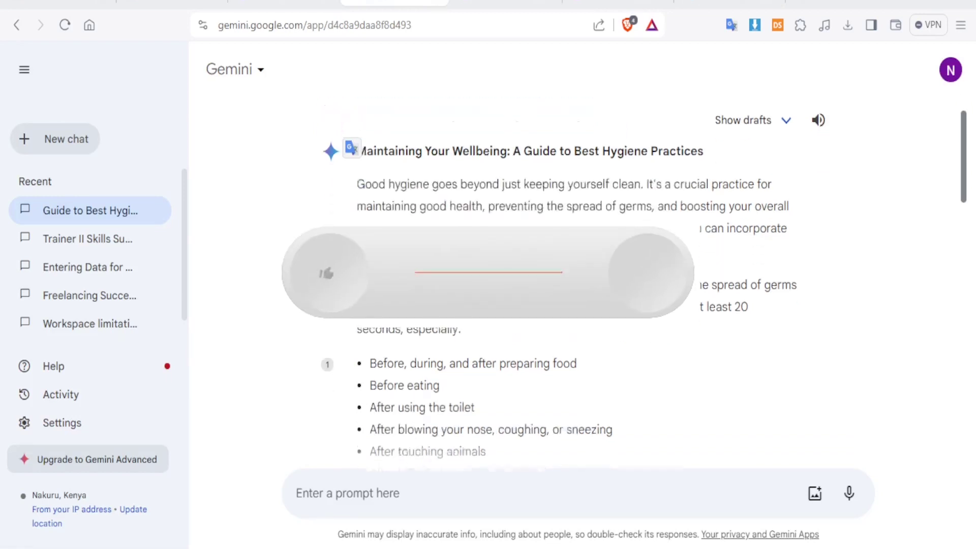